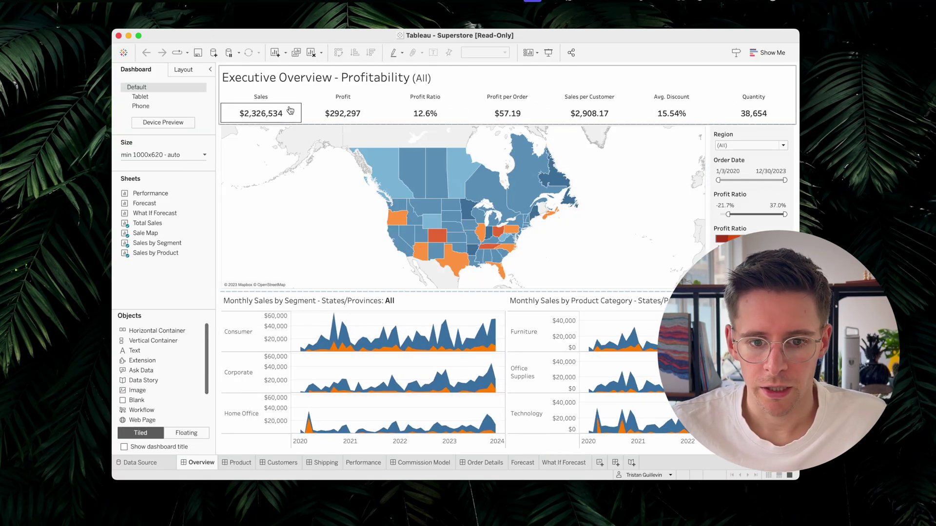
Review the Product Drilldown, Customer Analysis and Executive Overview dashboards, plus the Total Sales sheet's data sources
left_click(238, 462)
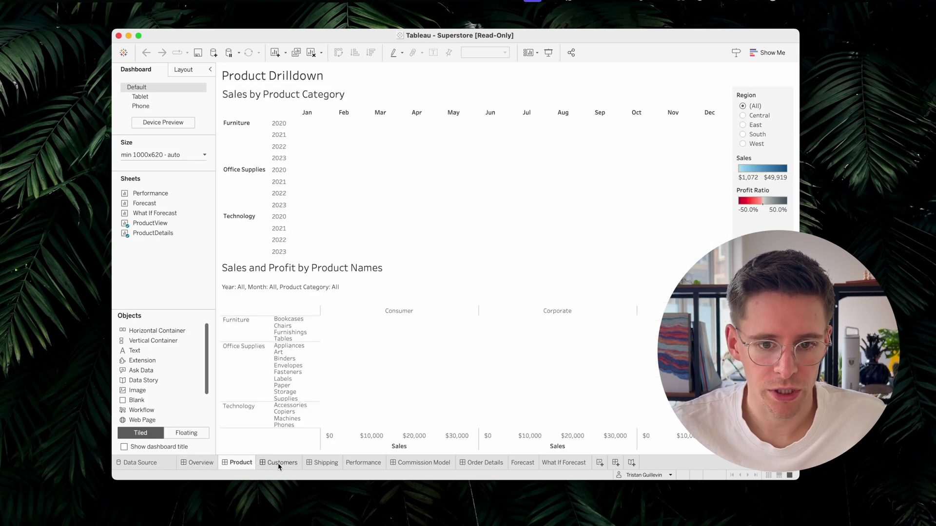
left_click(278, 464)
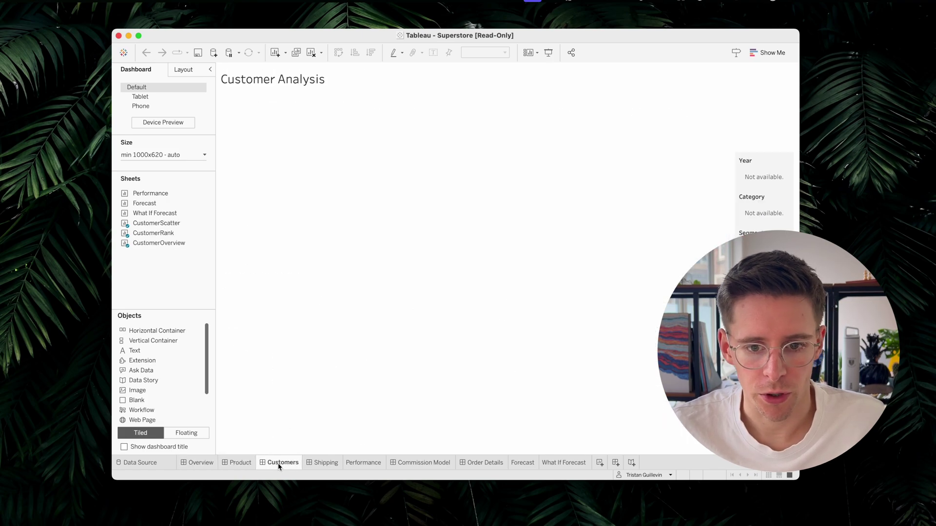
left_click(197, 463)
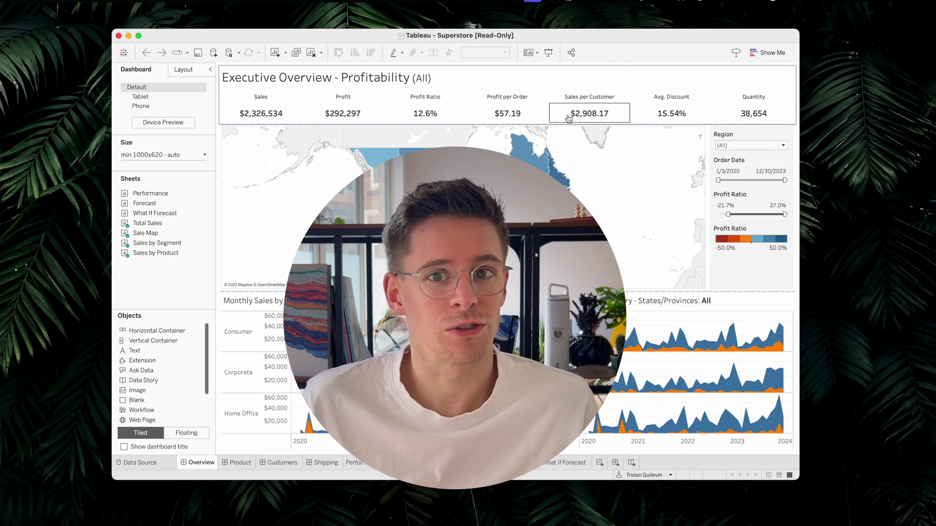
left_click(507, 98)
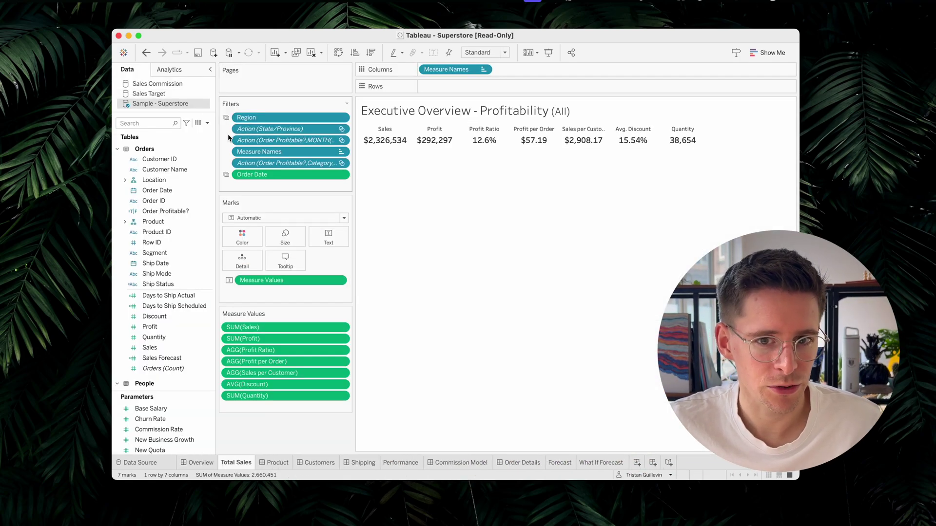
left_click(174, 94)
left_click(184, 85)
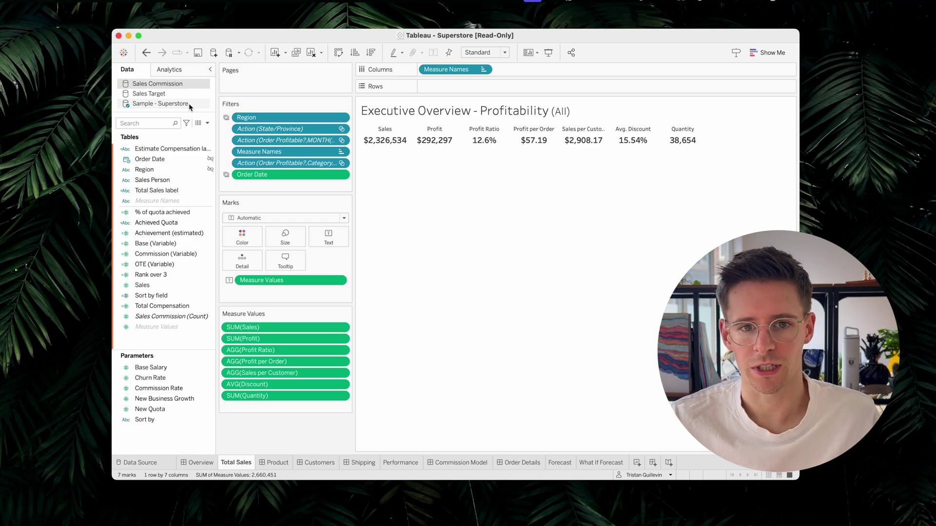
left_click(189, 104)
left_click(199, 464)
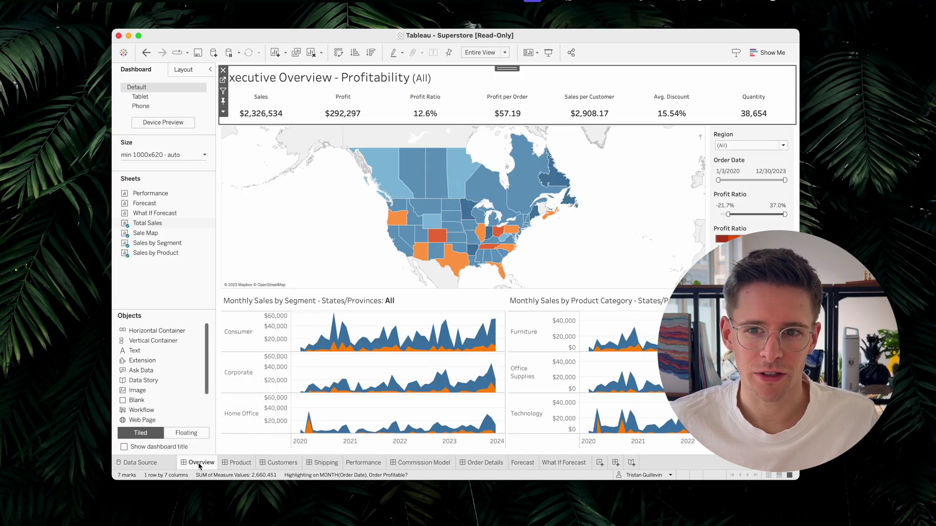
Save as Superstore in Downloads, choosing the Tableau Workbook (*.twb) format
key("super+s")
left_click(519, 89)
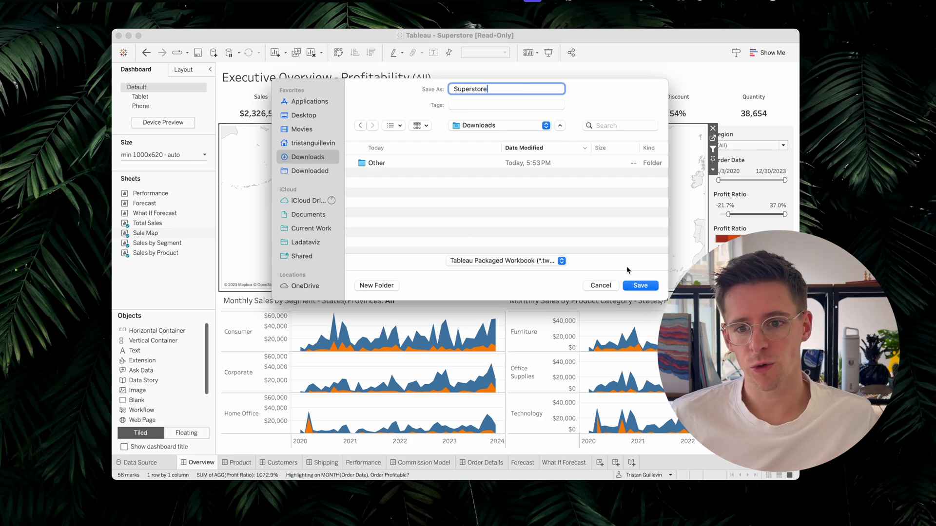
left_click(534, 267)
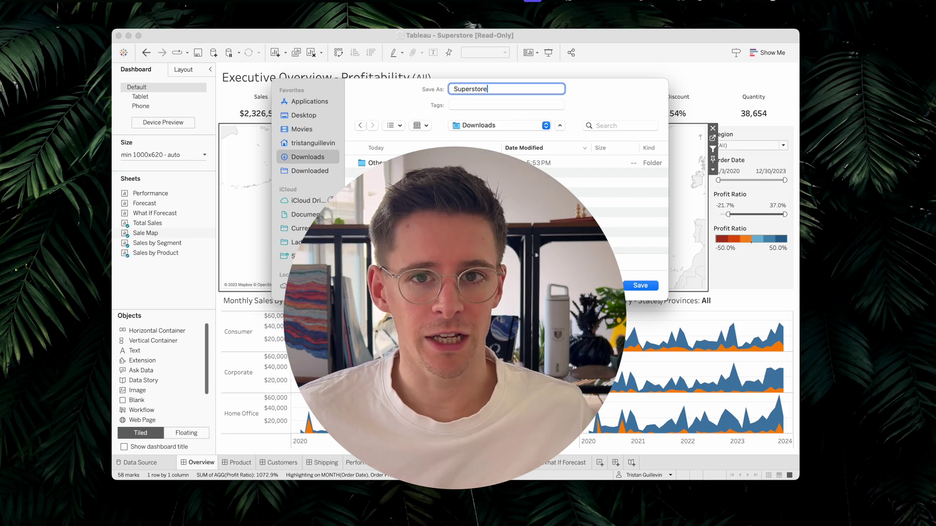
left_click(562, 261)
left_click(572, 271)
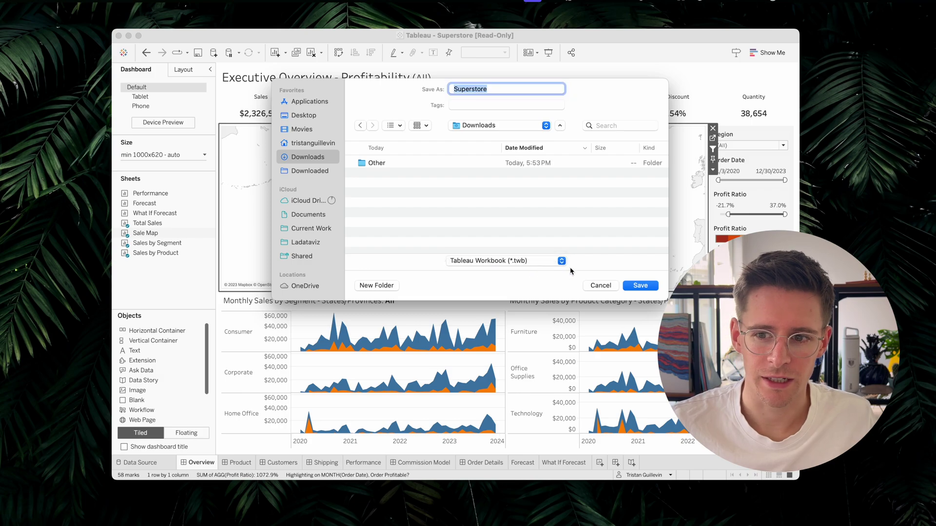
left_click(640, 286)
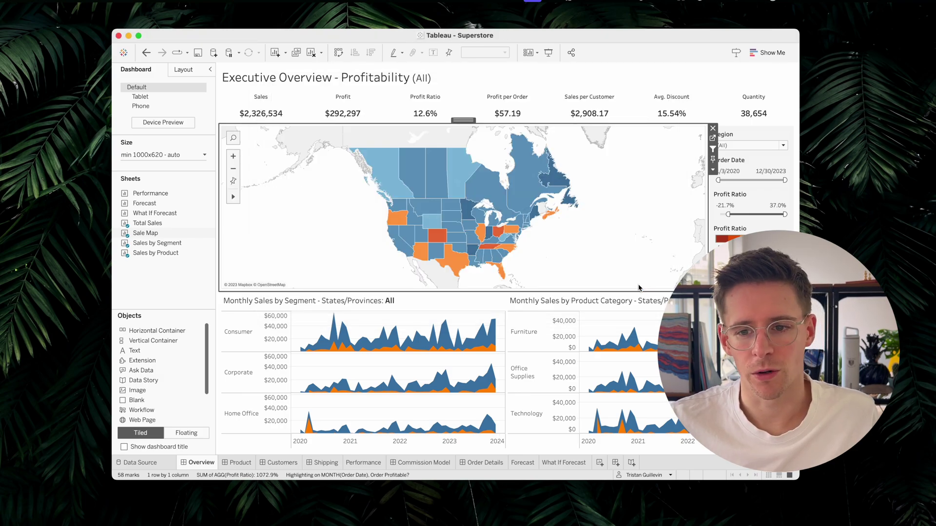
key("super+t")
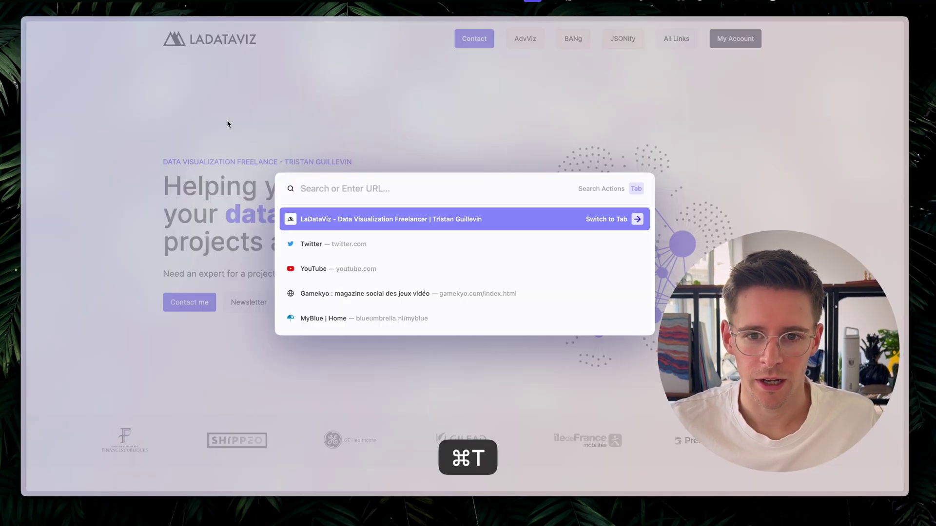
type("www.ladatavi")
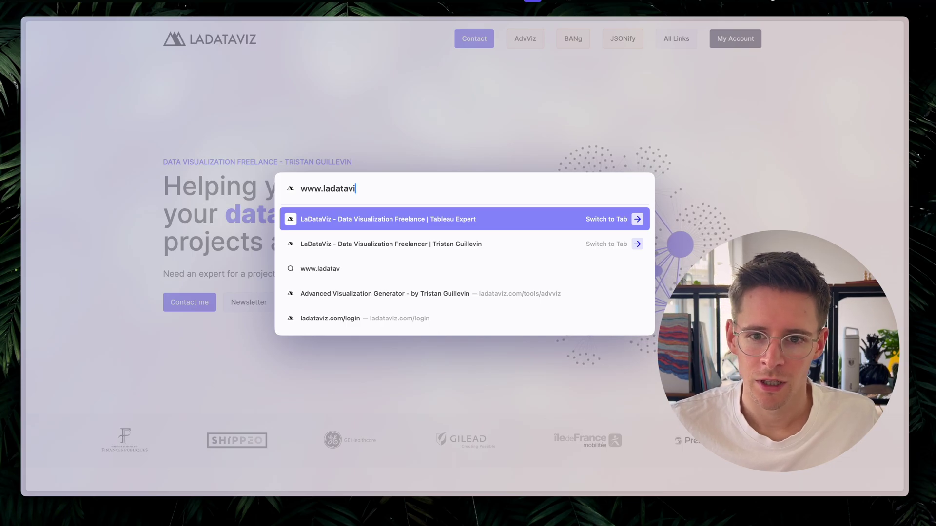
type("z.com")
key("Return")
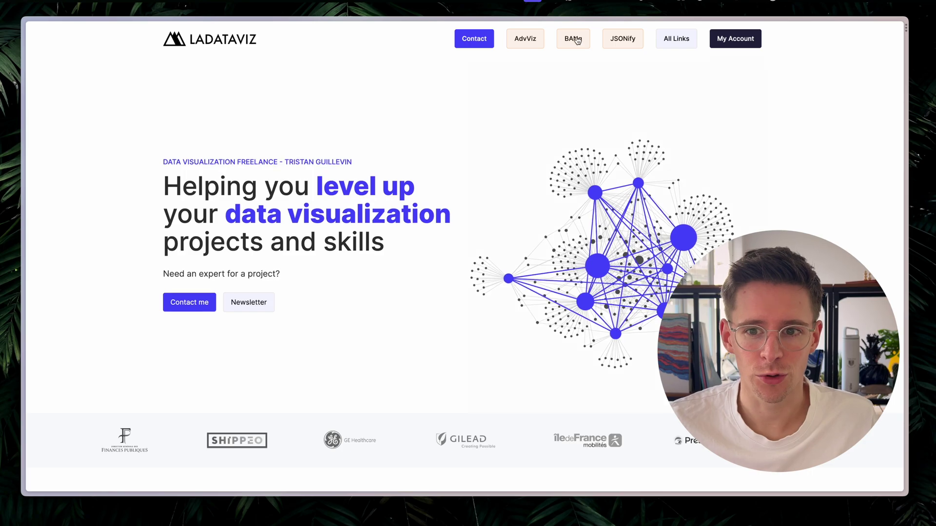
left_click(574, 39)
key("super+r")
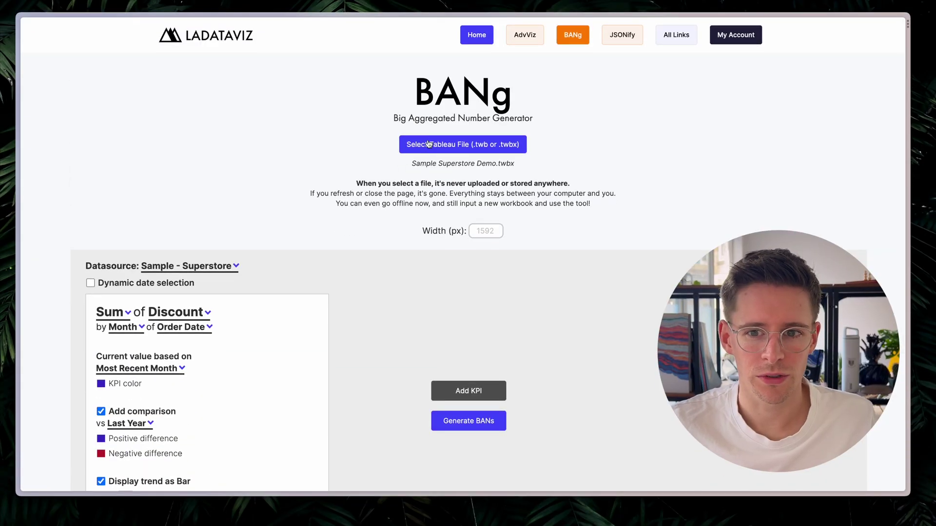
Load Superstore.twb from Downloads into the BANg generator
left_click(429, 144)
left_click(390, 218)
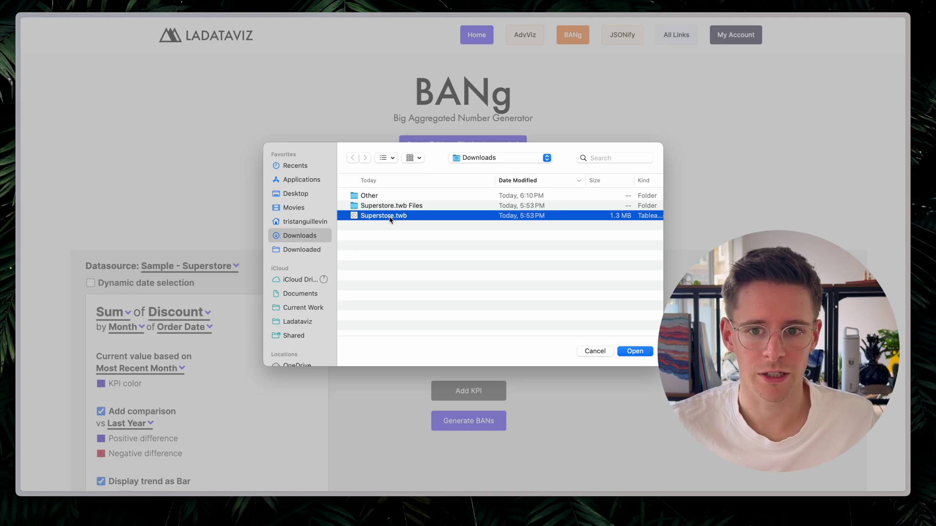
double_click(390, 218)
scroll(390, 220, "down", 3)
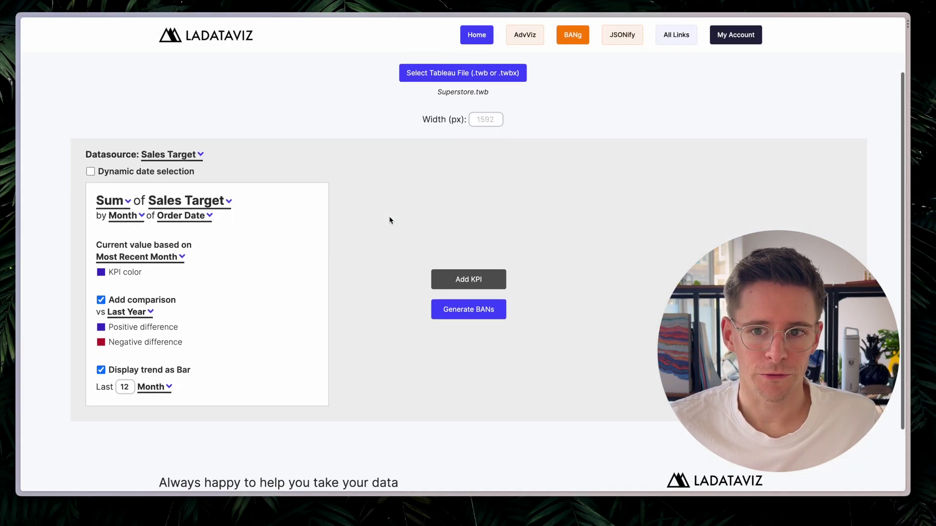
scroll(291, 146, "up", 1)
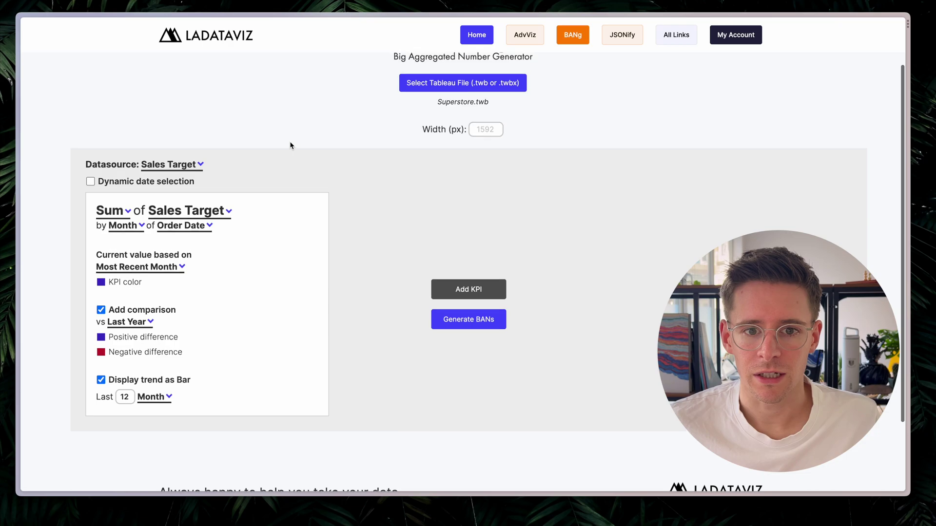
Set the output width to 1500 px and choose the Sample - Superstore data source
left_click(499, 130)
type("1500")
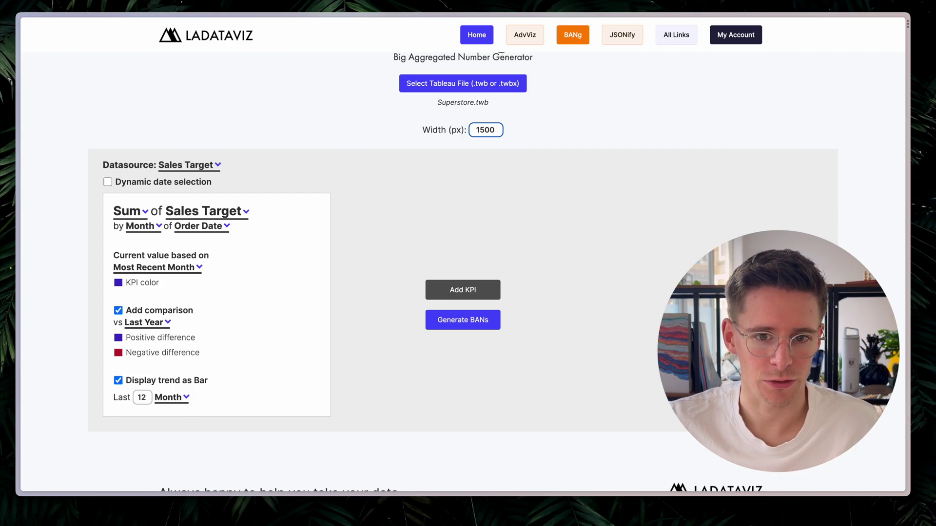
left_click(189, 168)
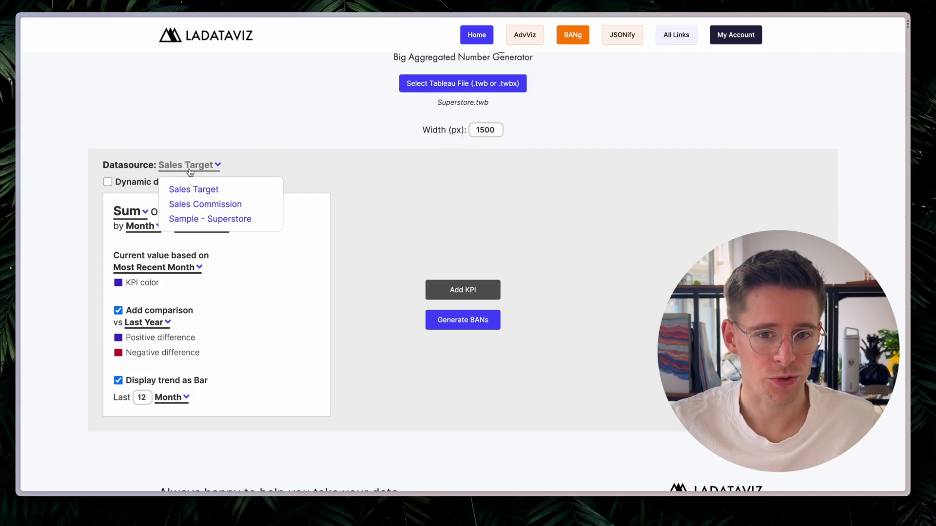
left_click(207, 220)
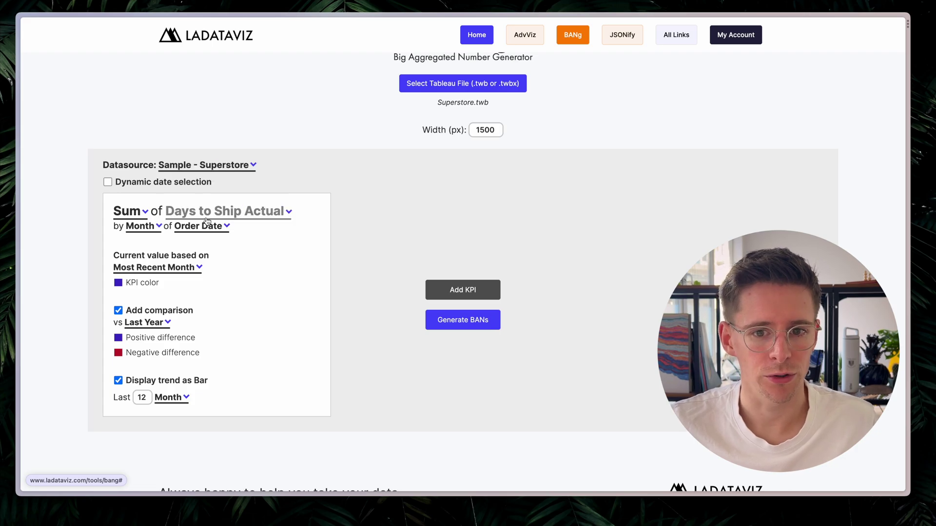
Enable dynamic date selection, keeping Month as the date level and Order Date as the field
left_click(168, 185)
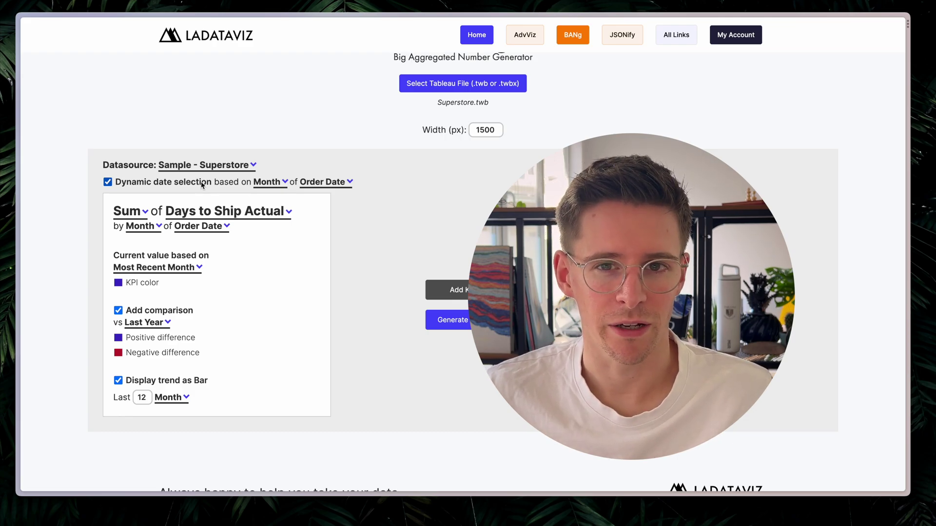
left_click(281, 188)
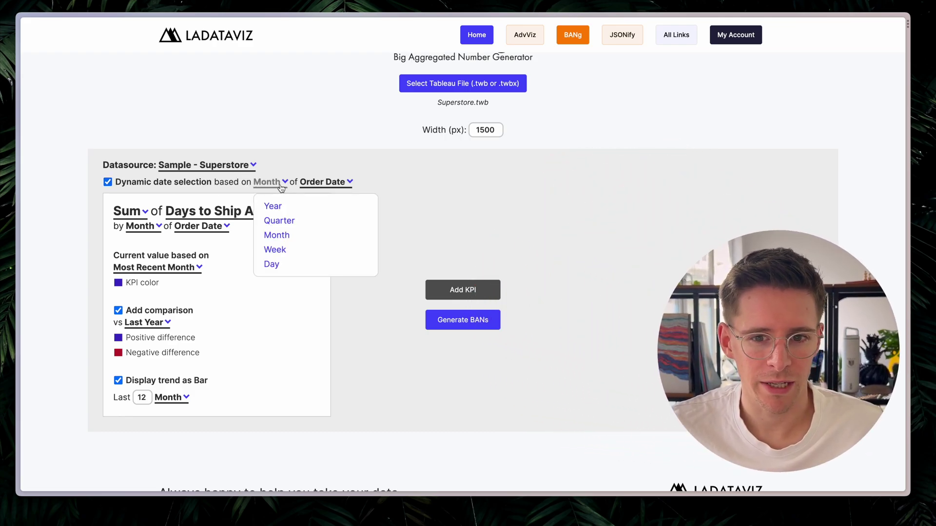
left_click(280, 189)
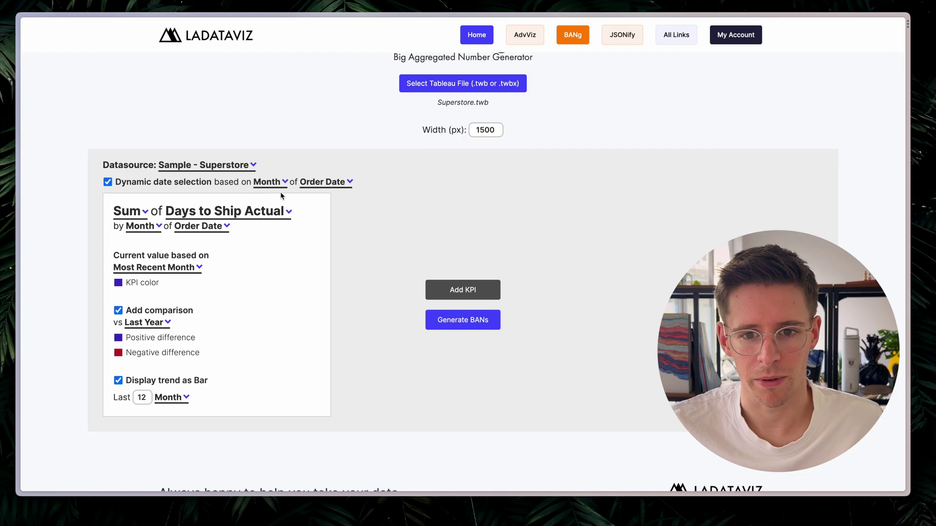
left_click(307, 189)
left_click(323, 200)
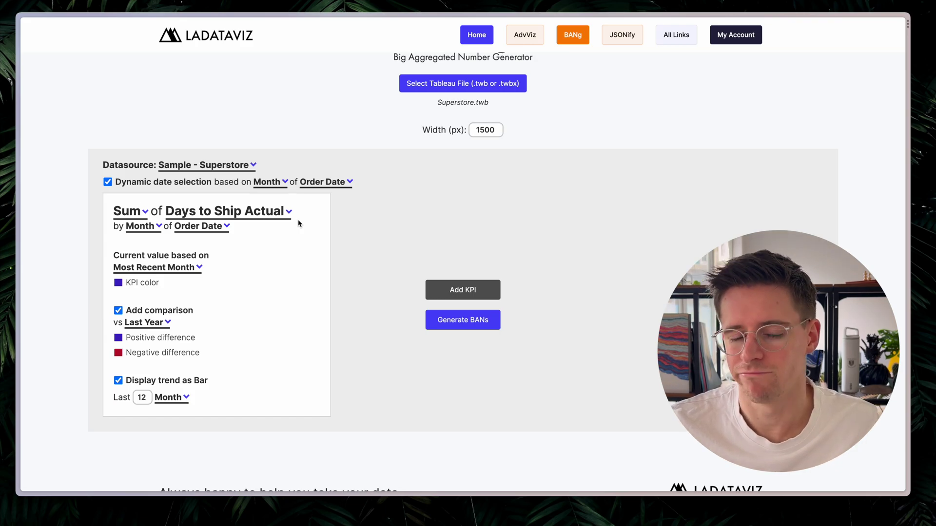
Make the first KPI Sales with Sum aggregation, keeping Month of Order Date as the breakdown
left_click(259, 214)
scroll(259, 298, "down", 10)
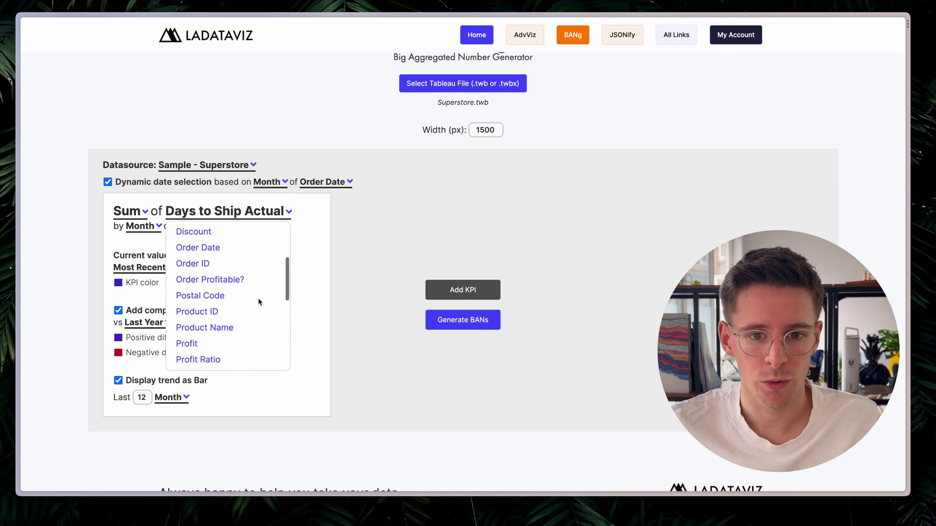
left_click(189, 248)
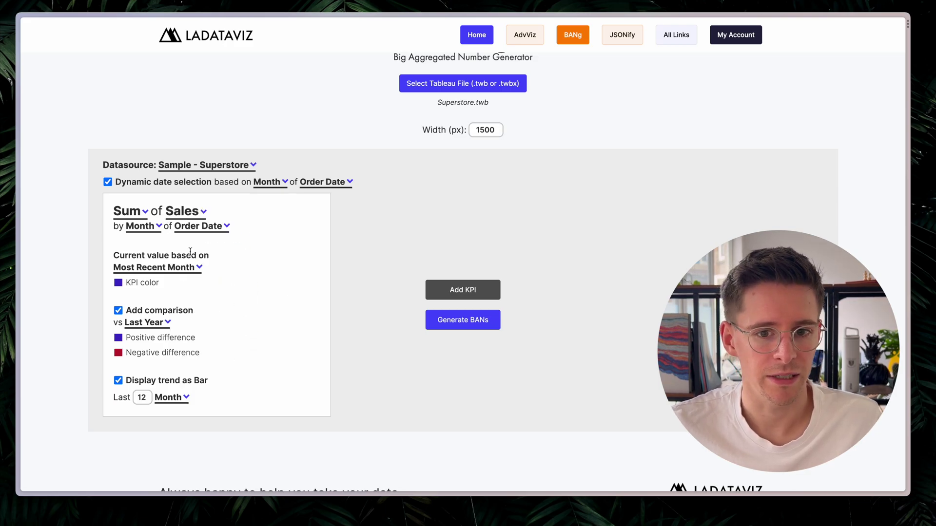
left_click(143, 217)
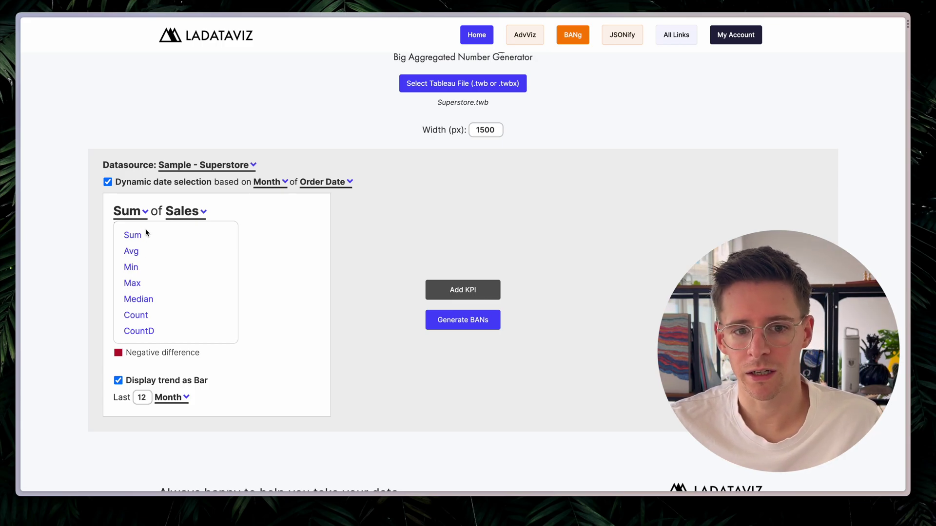
left_click(135, 215)
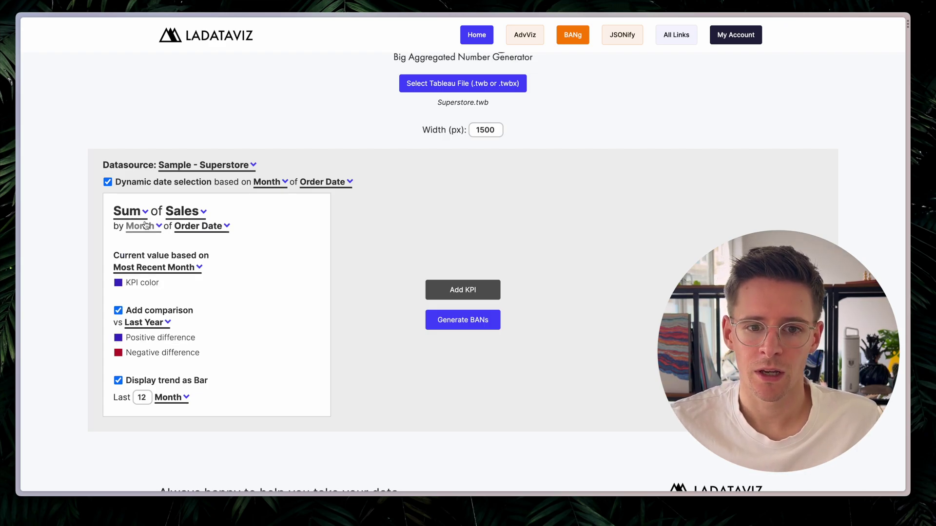
left_click(157, 228)
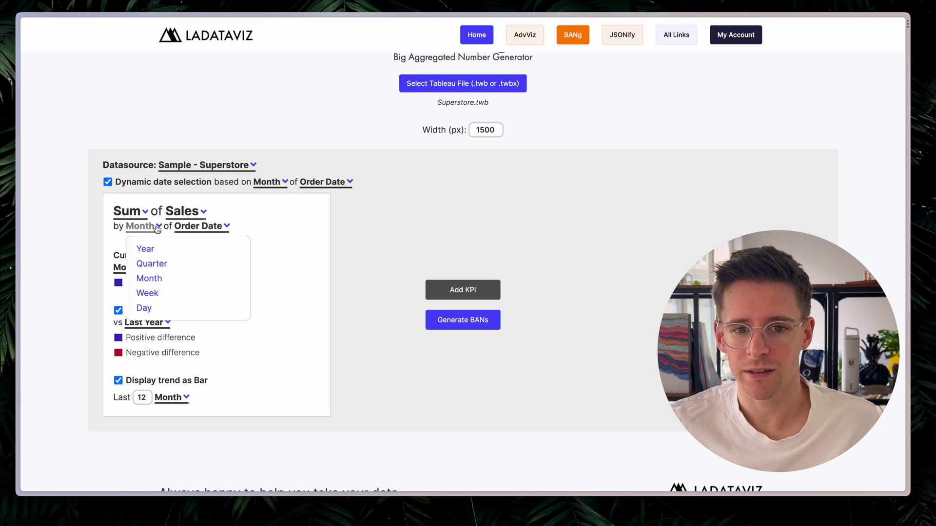
left_click(157, 228)
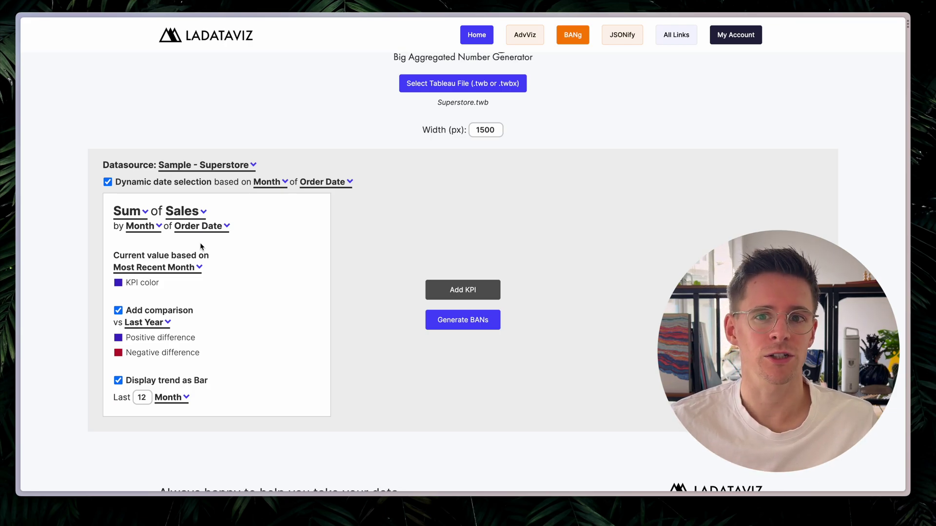
Keep Most Recent Month as the Sales KPI's current value and brighten its colour to vivid blue
left_click(193, 271)
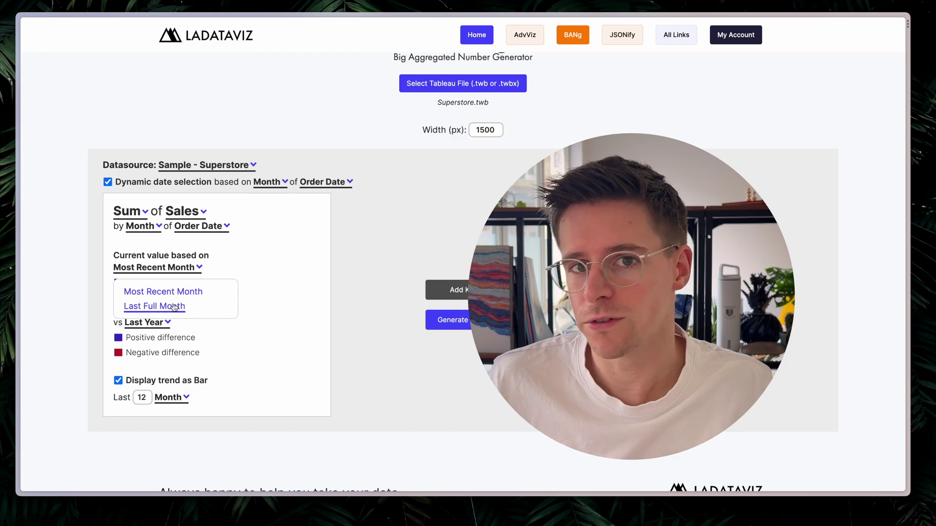
left_click(183, 296)
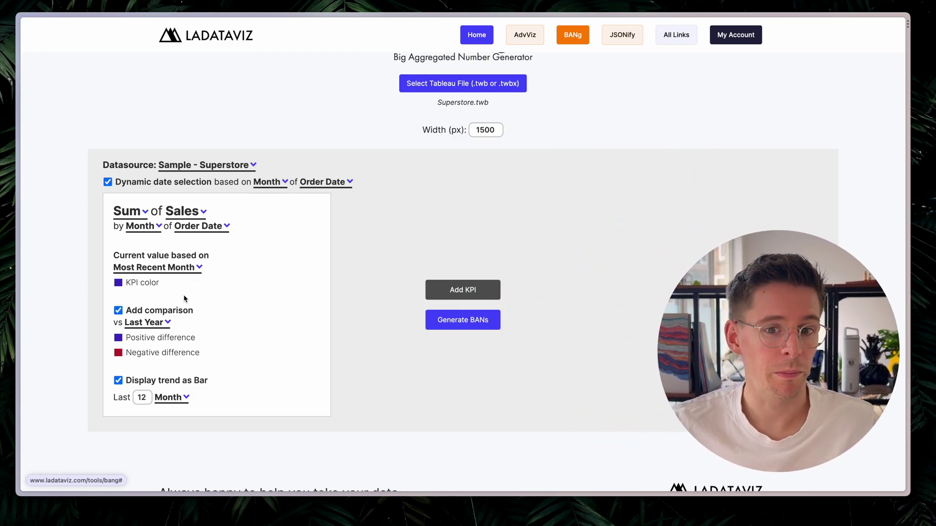
left_click(119, 284)
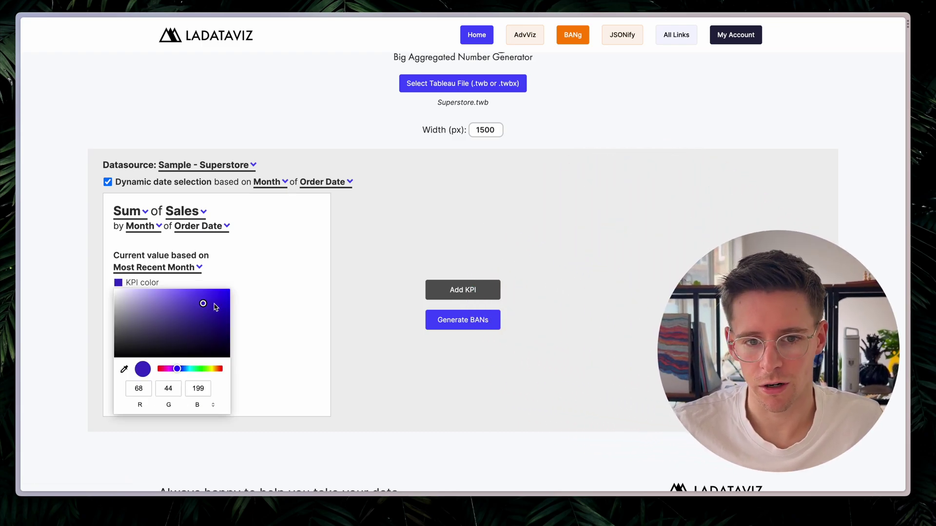
left_click_drag(213, 306, 226, 295)
left_click(249, 284)
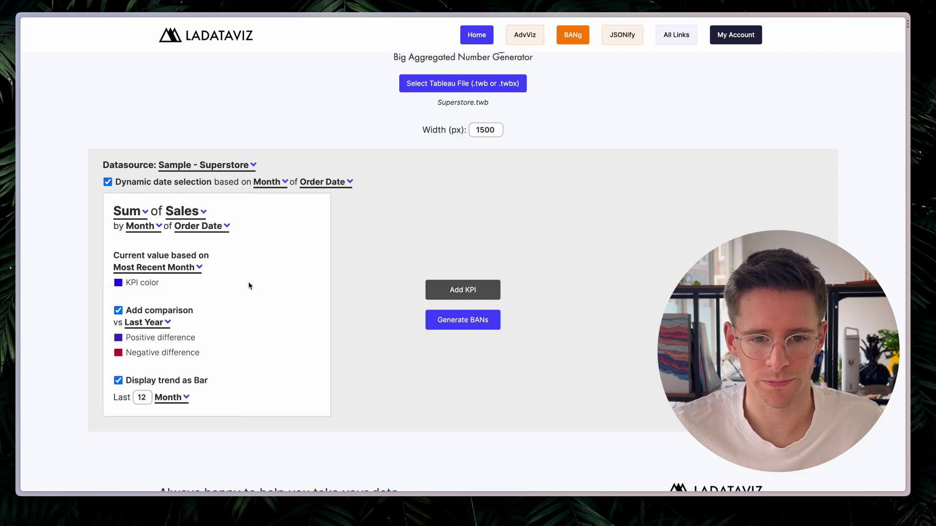
left_click(156, 325)
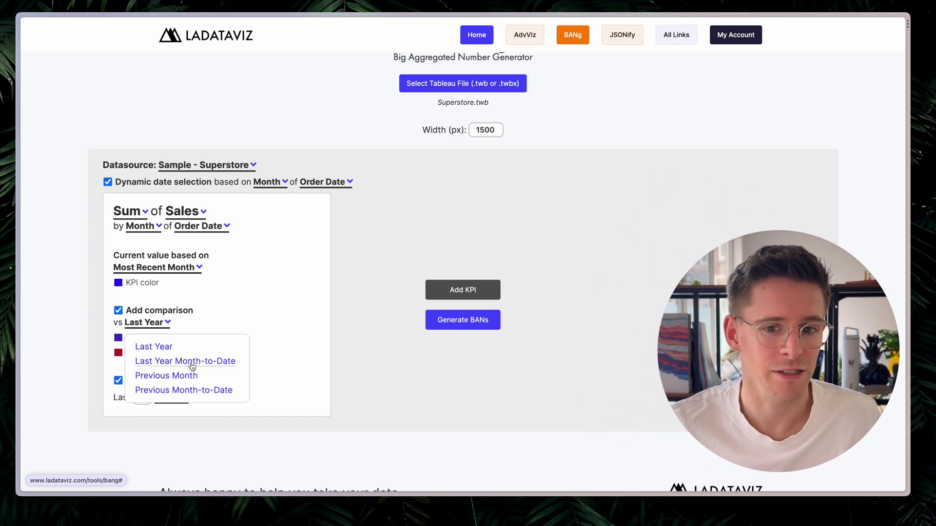
Compare Sales against Last Year Month-to-Date and lengthen its bar trend from 12 to 13 months
left_click(193, 363)
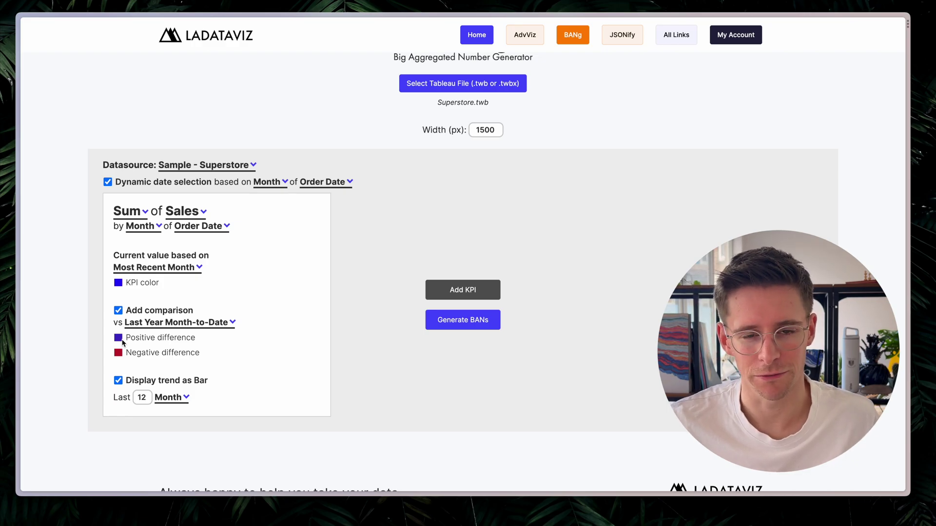
left_click(144, 397)
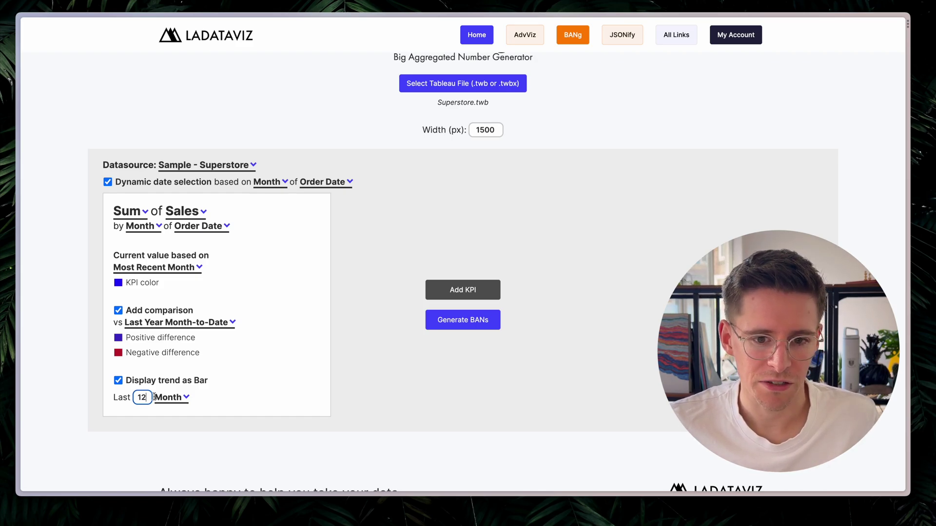
key("BackSpace")
type("3")
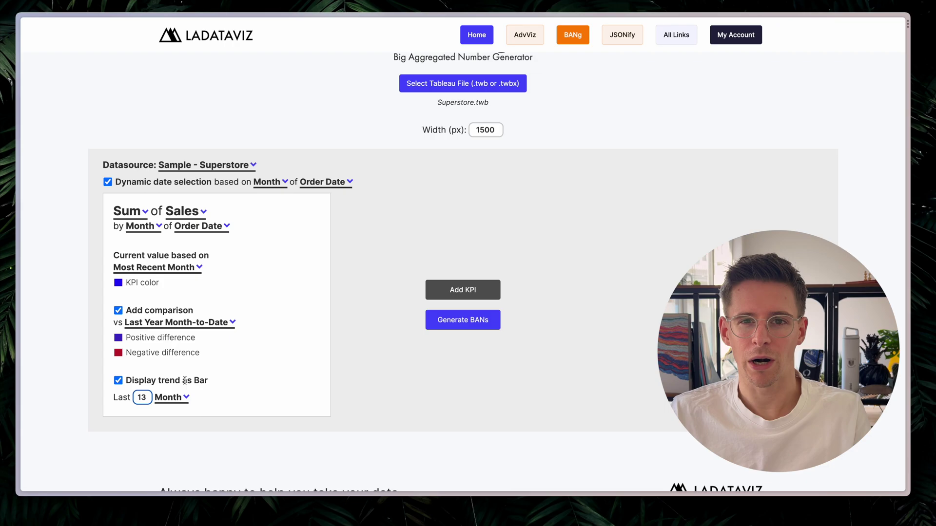
left_click(211, 389)
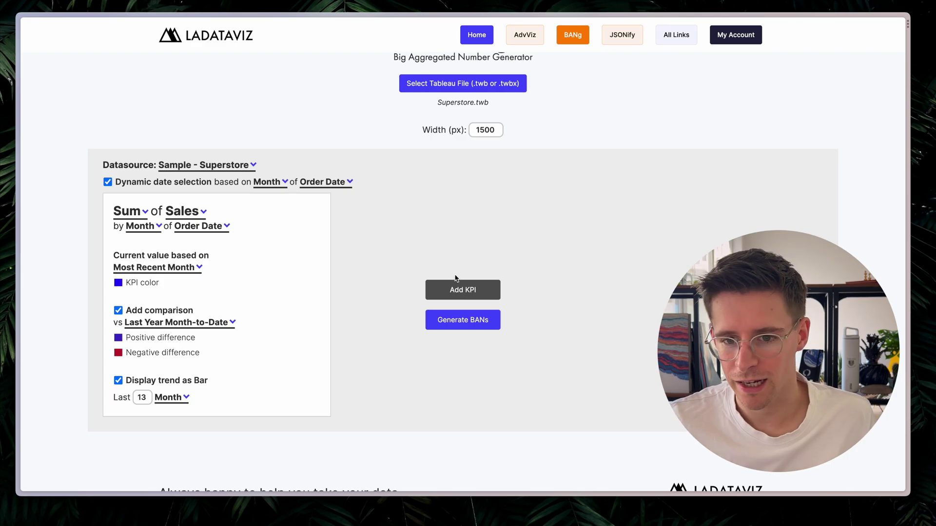
Add a second KPI showing Sum of Profit
left_click(459, 295)
left_click(439, 212)
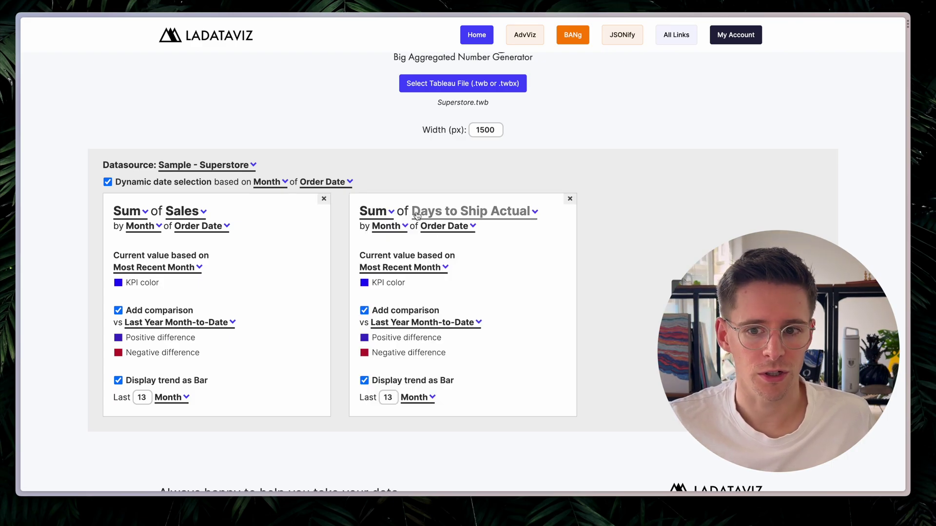
scroll(437, 276, "down", 5)
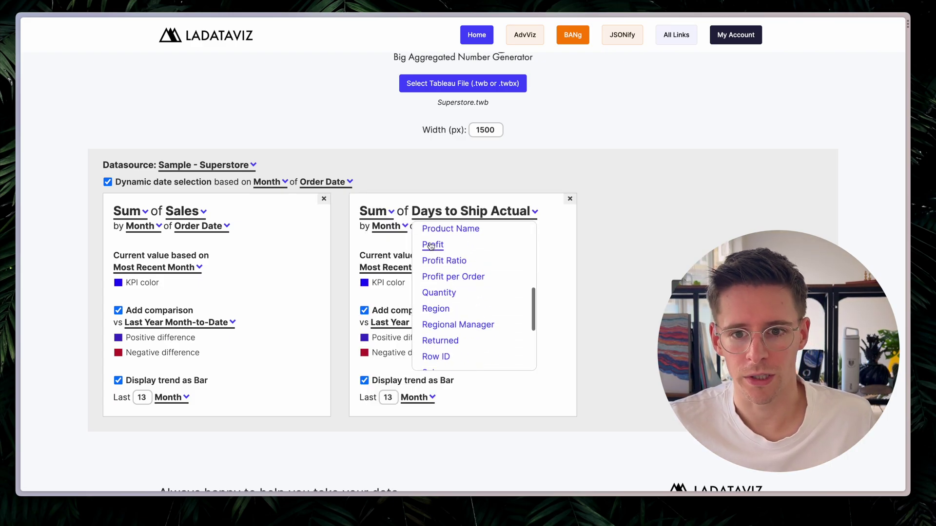
left_click(431, 245)
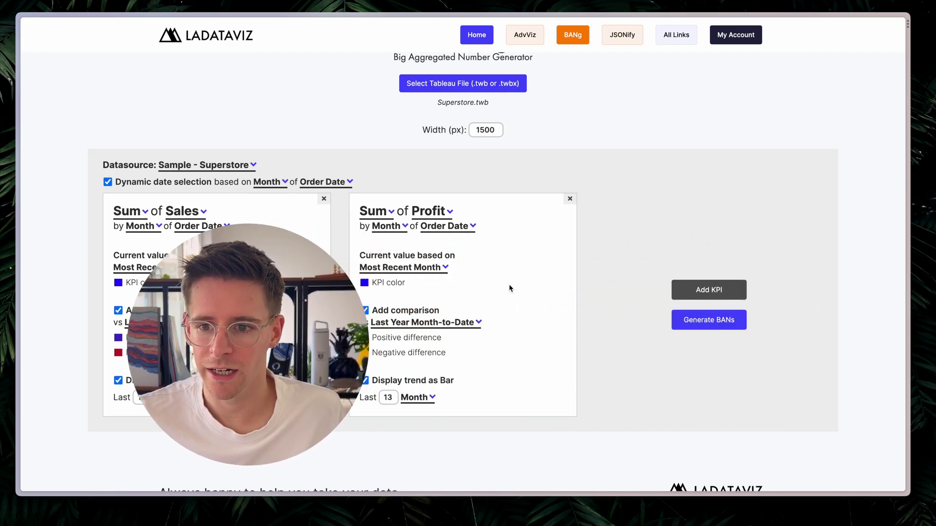
Add a third KPI showing Profit Ratio
left_click(688, 284)
left_click(717, 211)
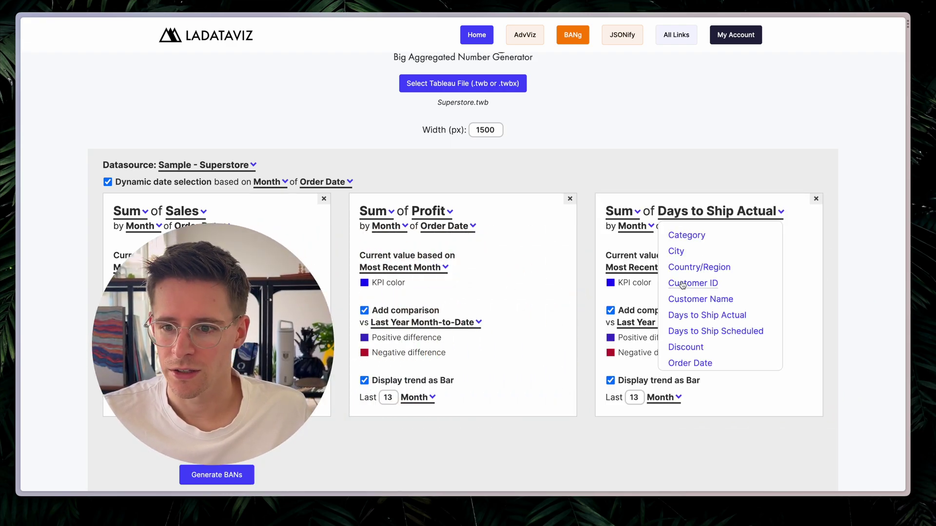
scroll(683, 285, "down", 3)
left_click(683, 288)
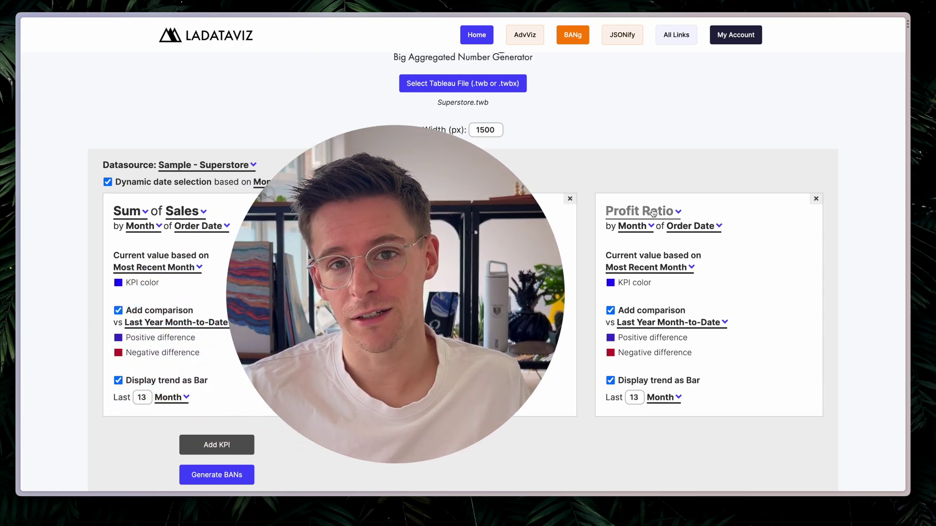
scroll(653, 212, "down", 3)
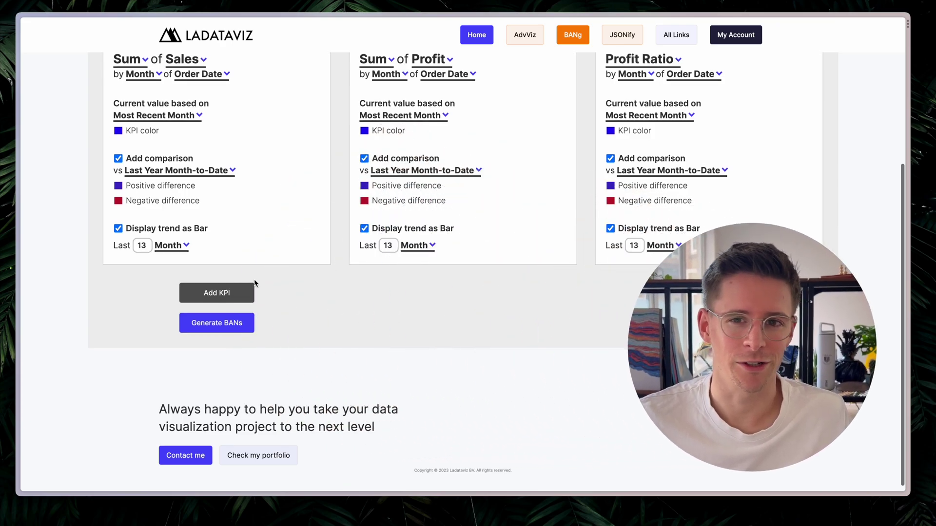
Add a fourth KPI measuring Sales per Customer
left_click(246, 286)
scroll(246, 282, "down", 1)
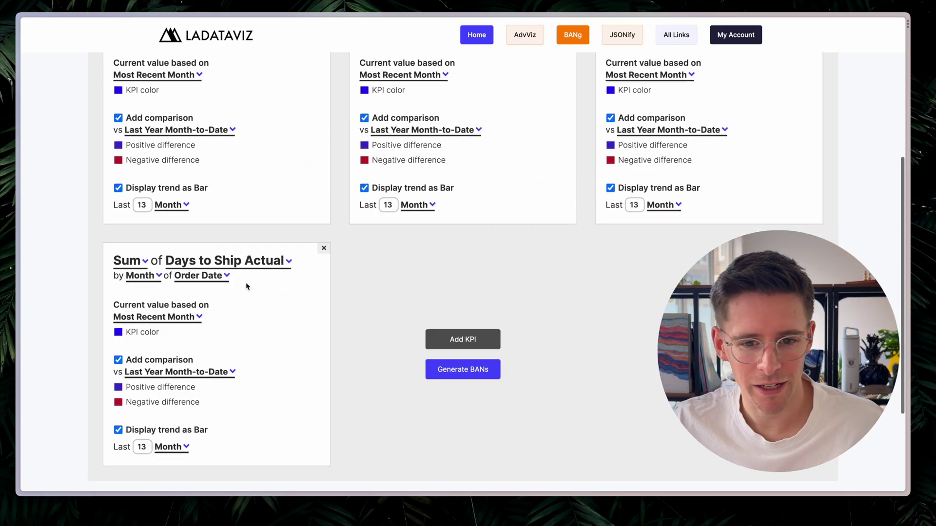
left_click(244, 252)
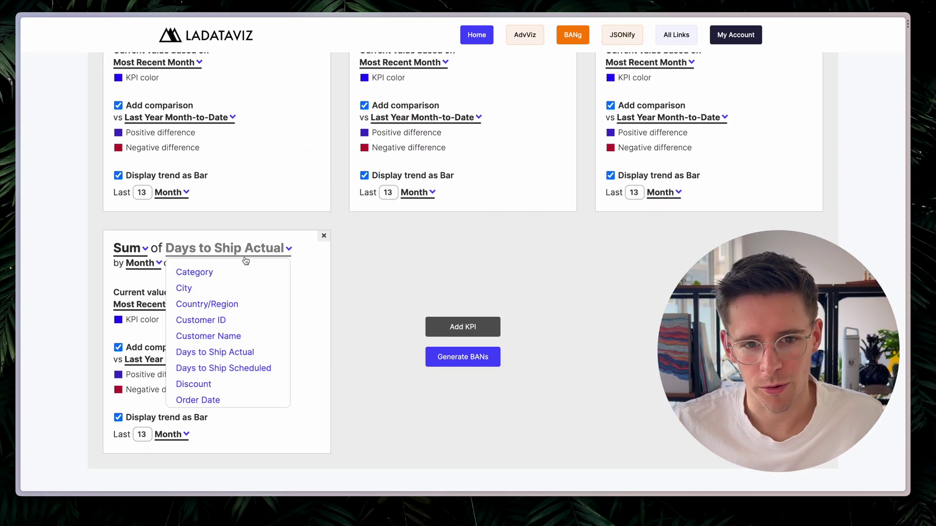
scroll(229, 387, "down", 5)
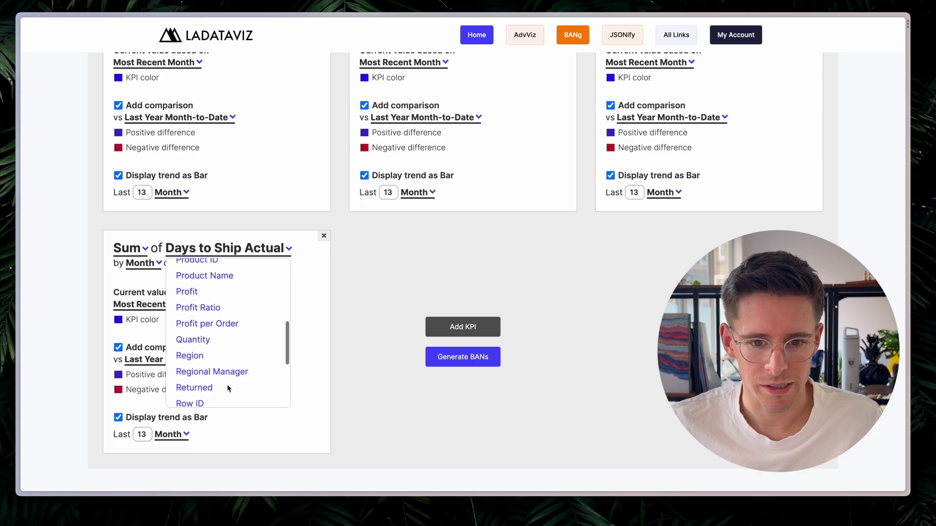
scroll(227, 388, "down", 3)
left_click(222, 344)
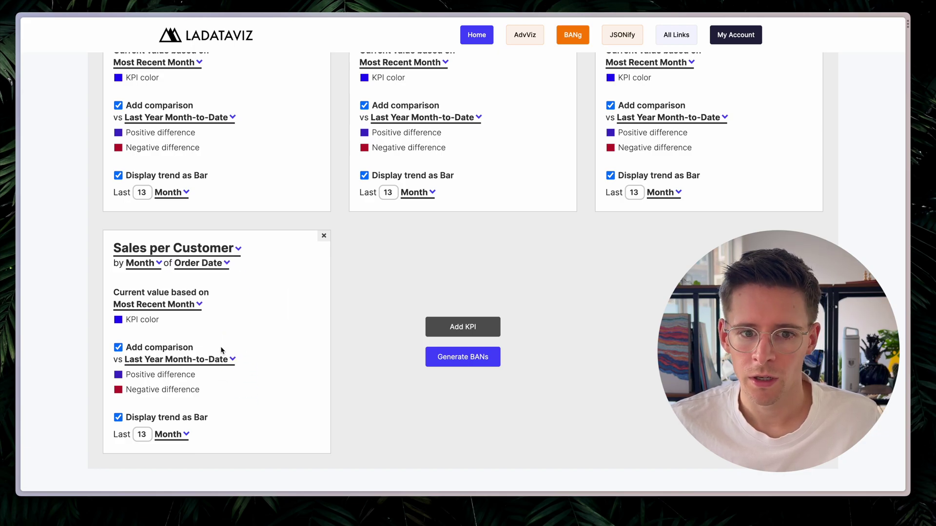
Make Sales per Customer weekly versus Previous Week-to-Date, coloured dark navy
left_click(149, 270)
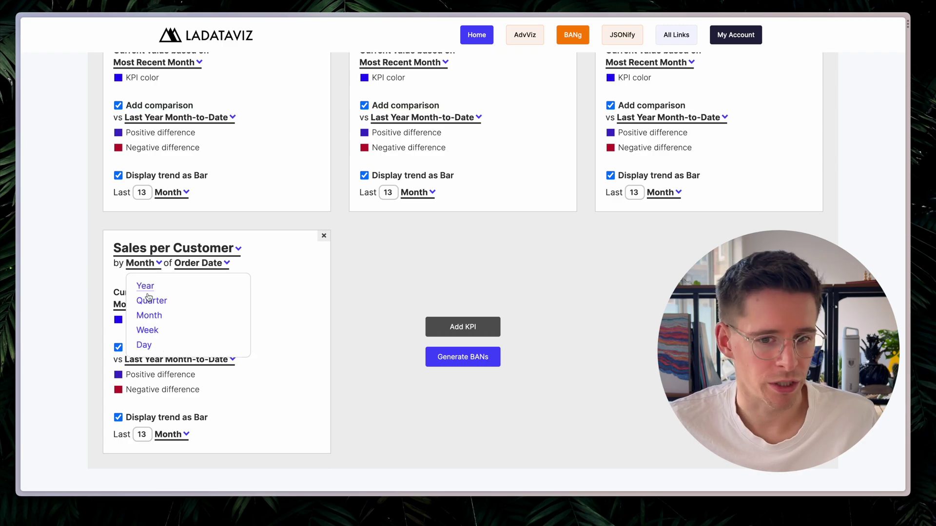
left_click(147, 331)
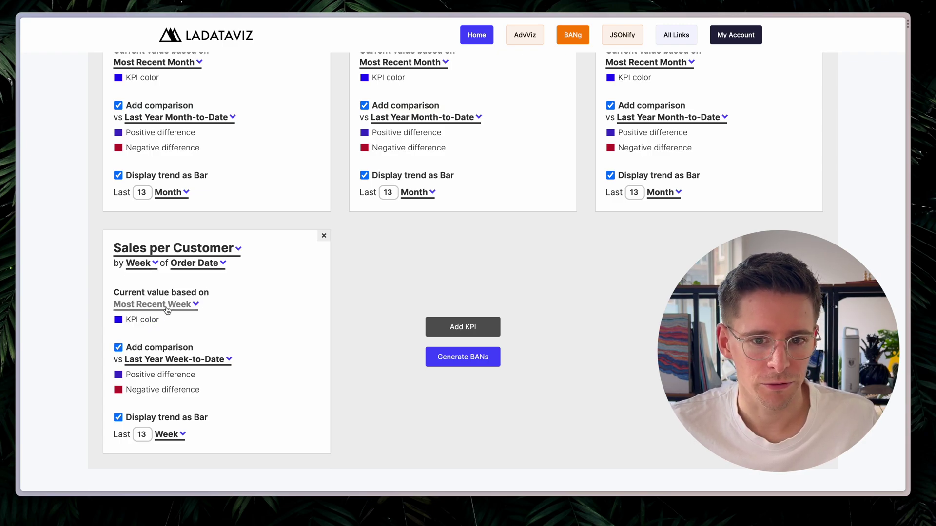
left_click(163, 360)
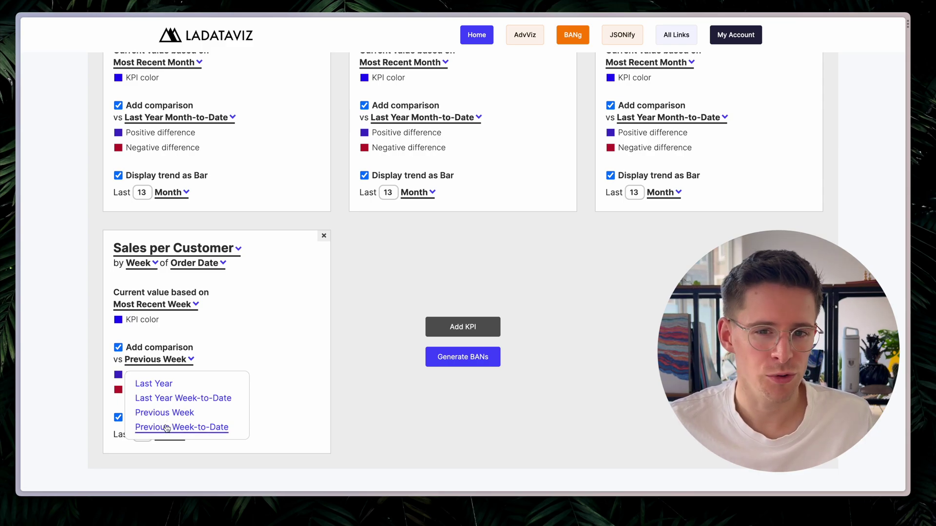
left_click(166, 427)
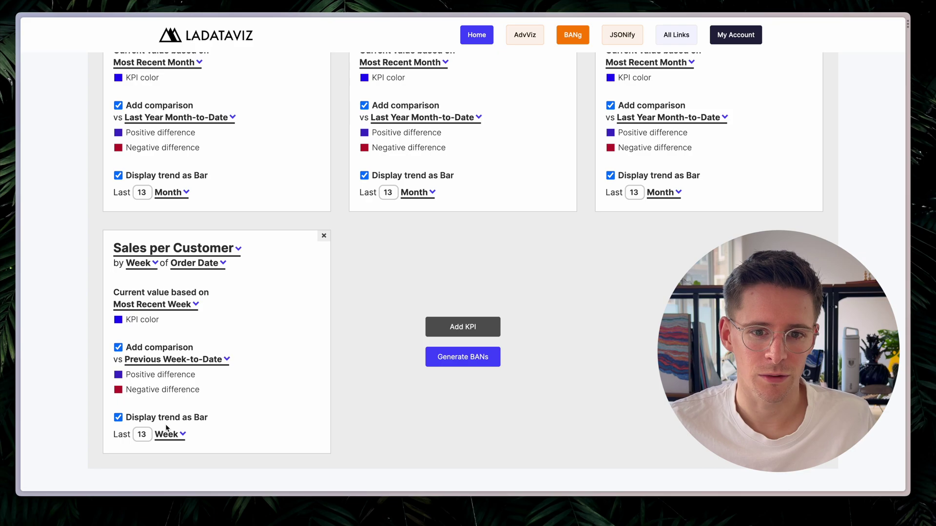
left_click(118, 324)
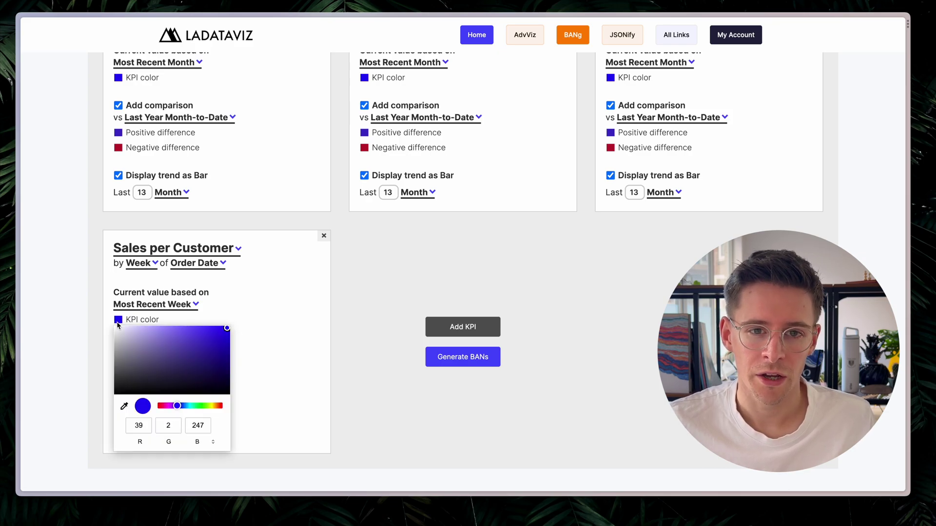
left_click_drag(215, 358, 229, 368)
left_click(232, 370)
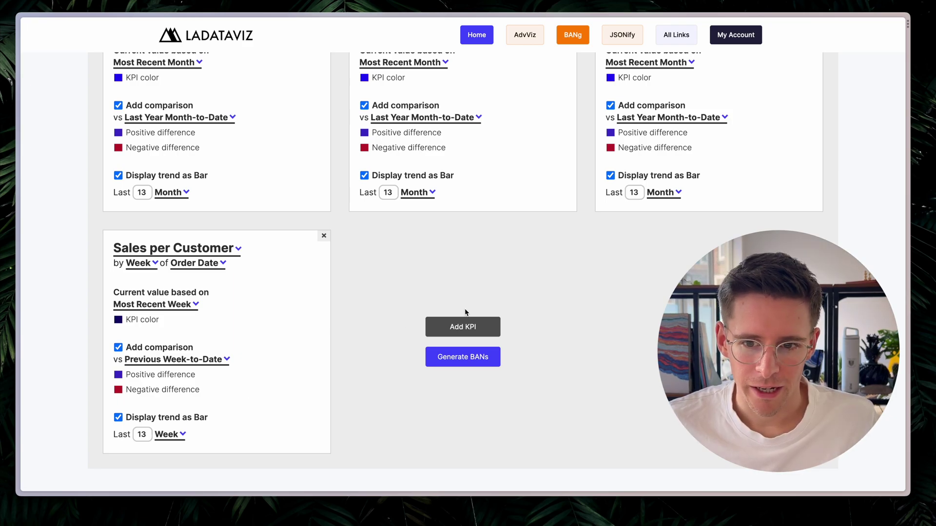
Add a new KPI counting distinct Customer ID
left_click(471, 327)
left_click(453, 248)
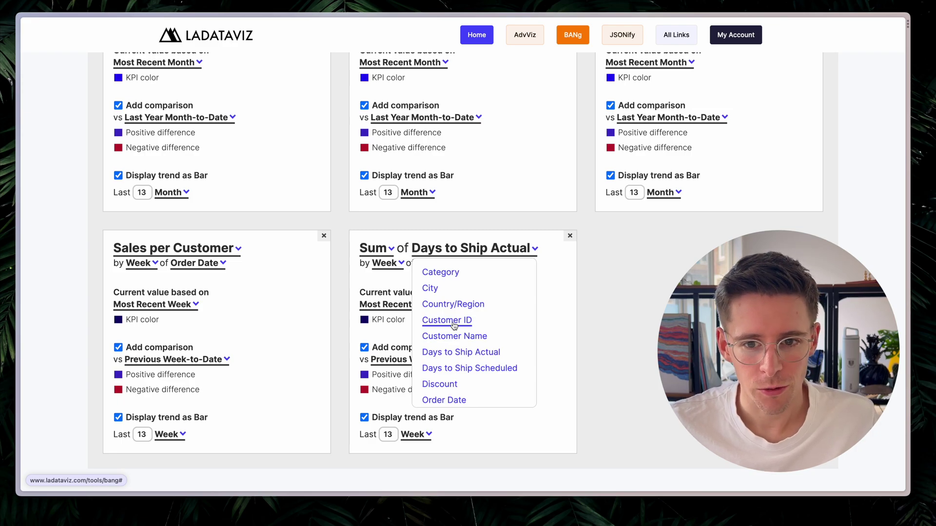
left_click(447, 320)
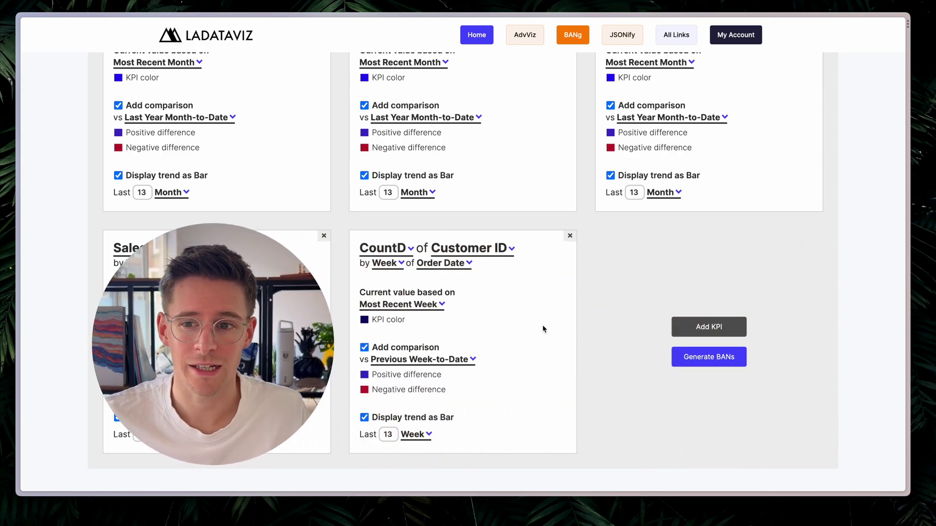
Add another KPI based on Sum of Quantity
left_click(707, 326)
scroll(689, 315, "down", 5)
scroll(695, 234, "up", 3)
left_click(699, 154)
scroll(688, 258, "down", 8)
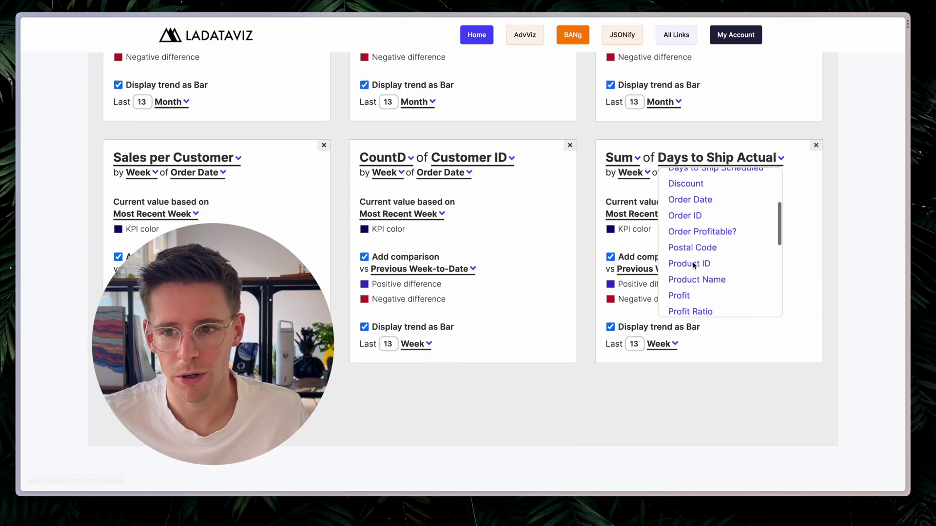
left_click(684, 237)
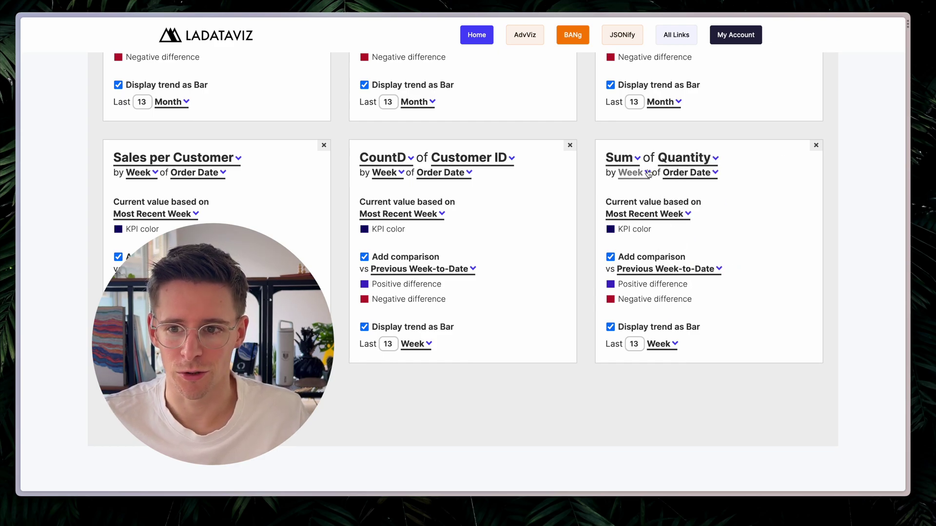
Make the Quantity KPI daily versus Previous Day in grey, with a 7-day trend
left_click(630, 173)
left_click(636, 255)
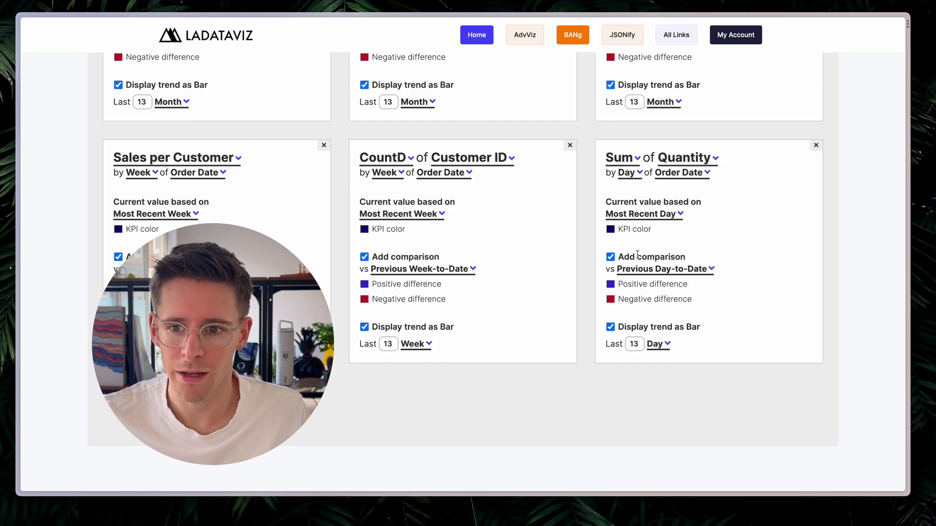
left_click(658, 269)
left_click(653, 322)
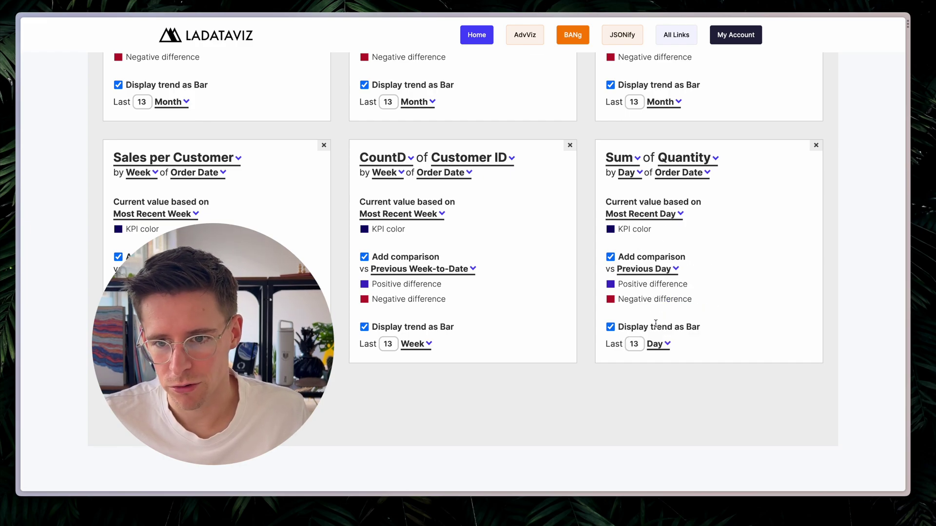
left_click(610, 229)
left_click_drag(616, 285, 603, 276)
left_click(585, 276)
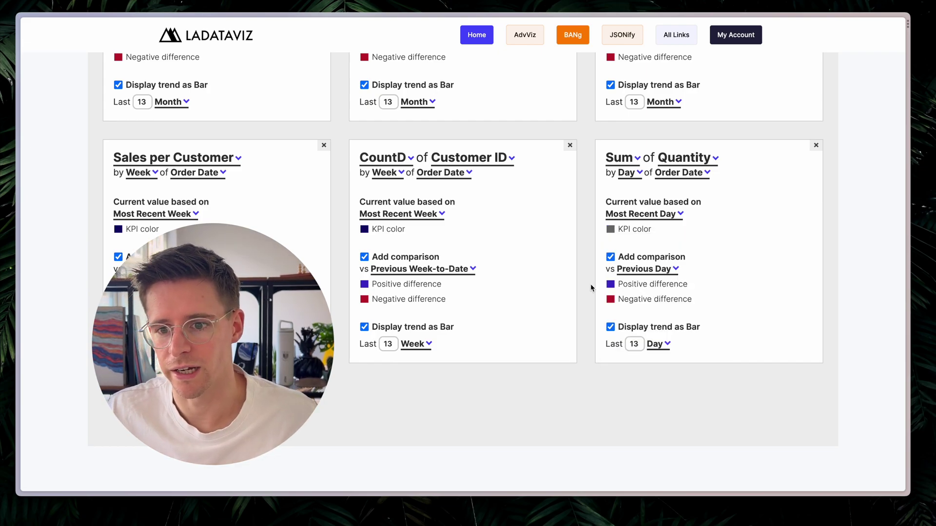
double_click(636, 344)
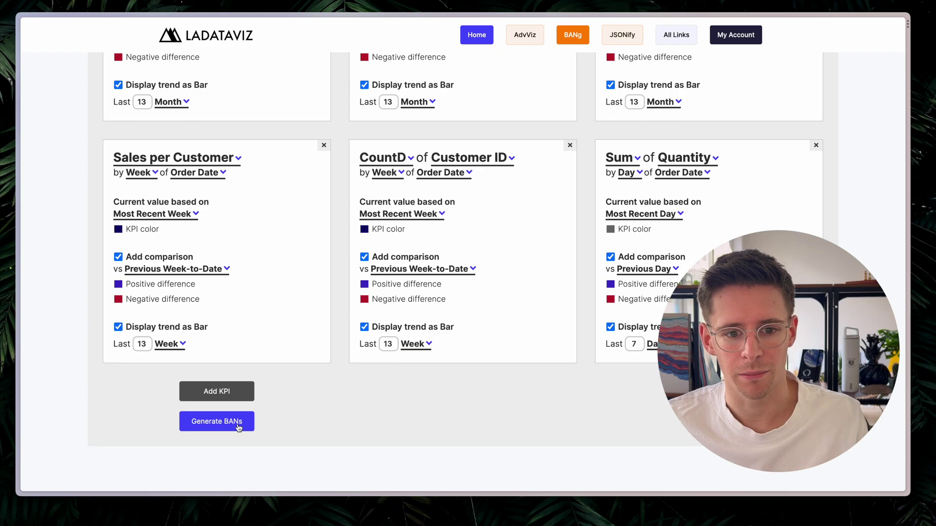
Generate the BANs and open the resulting Superstore_BANg workbook, checking Overview before landing on KPI Tracker
left_click(217, 422)
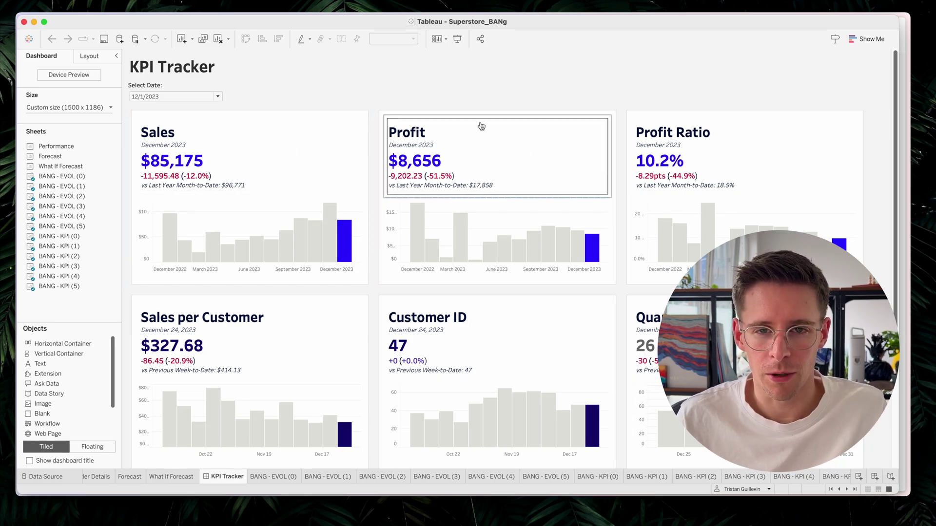
scroll(234, 478, "left", 5)
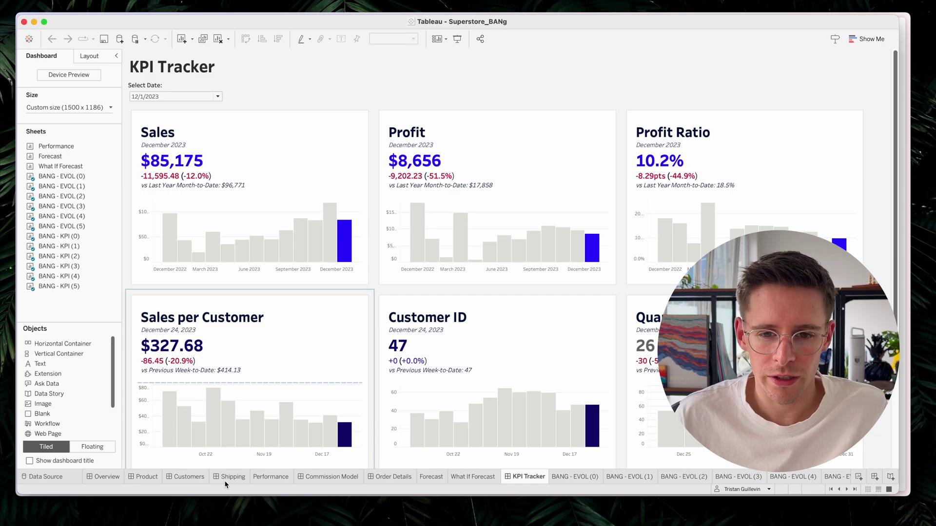
left_click(112, 477)
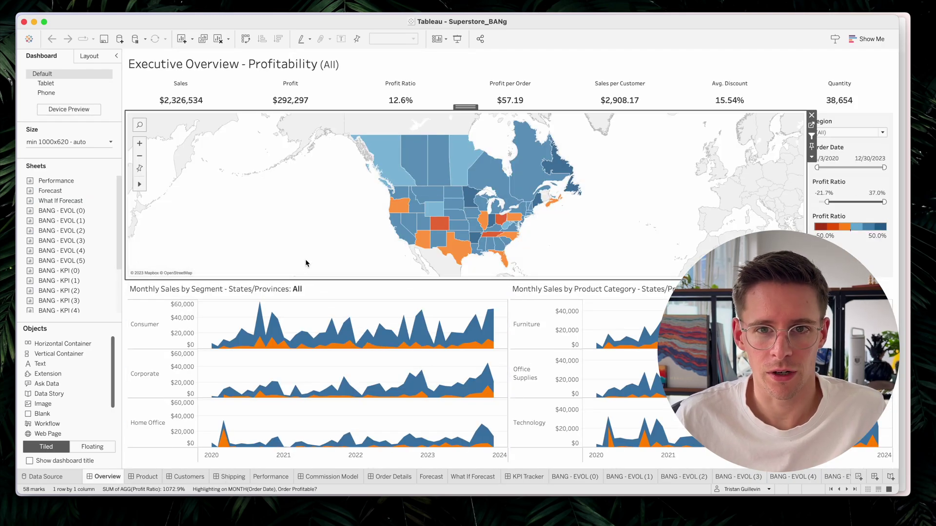
left_click(528, 477)
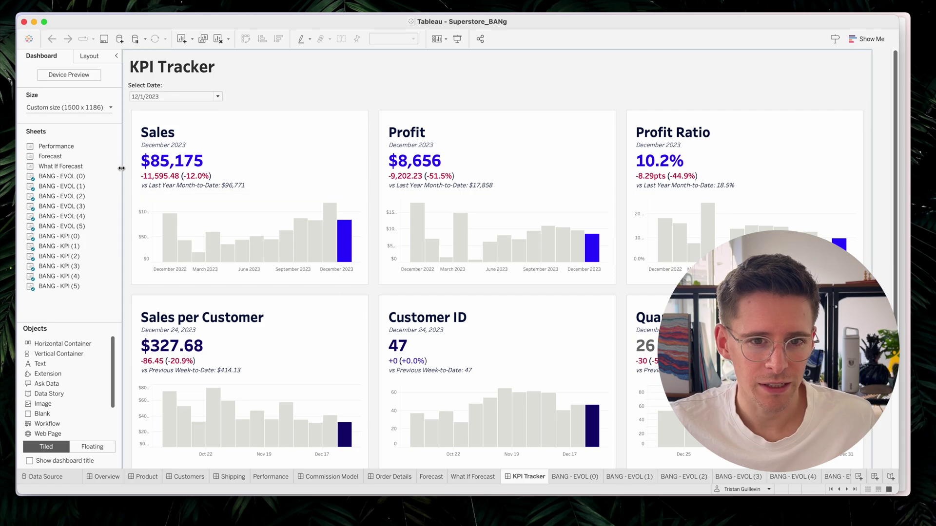
Widen the side pane and expand Tiled and the main Vertical Container in the Layout item hierarchy
left_click_drag(124, 172, 139, 172)
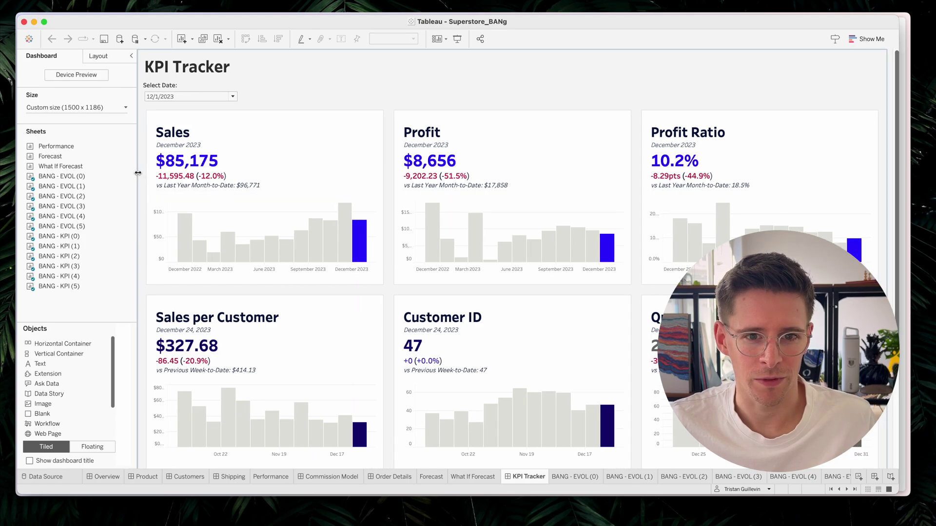
left_click(98, 61)
left_click(31, 339)
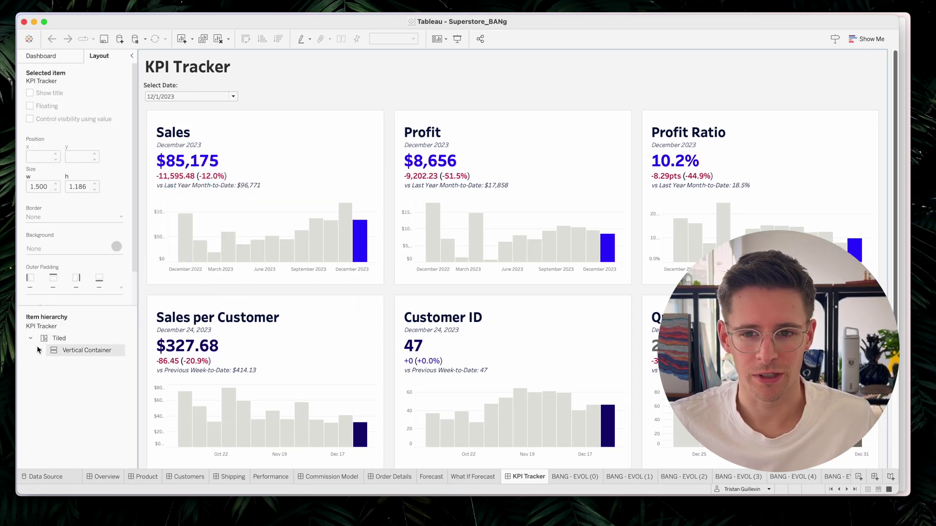
left_click(40, 350)
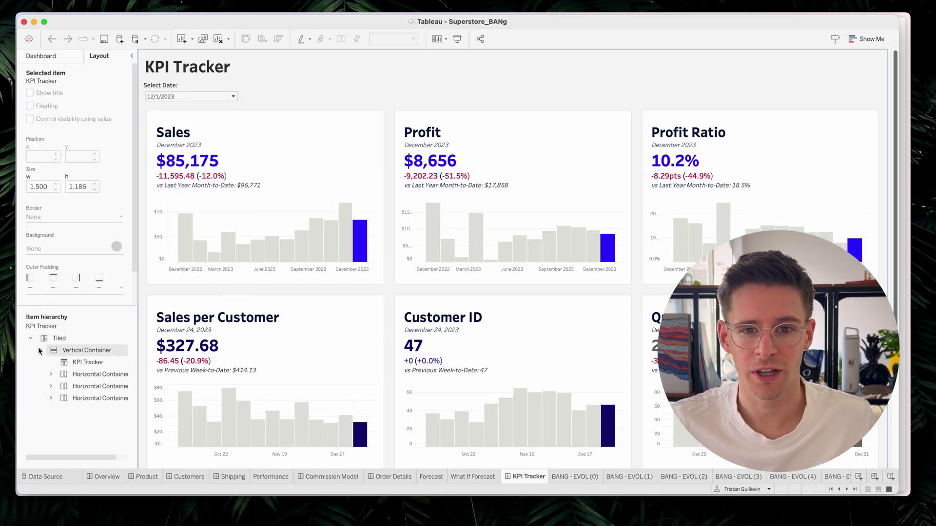
Expand the date-selector, KPI-card and first KPI column containers, then select the Sales card
left_click(51, 374)
left_click(50, 410)
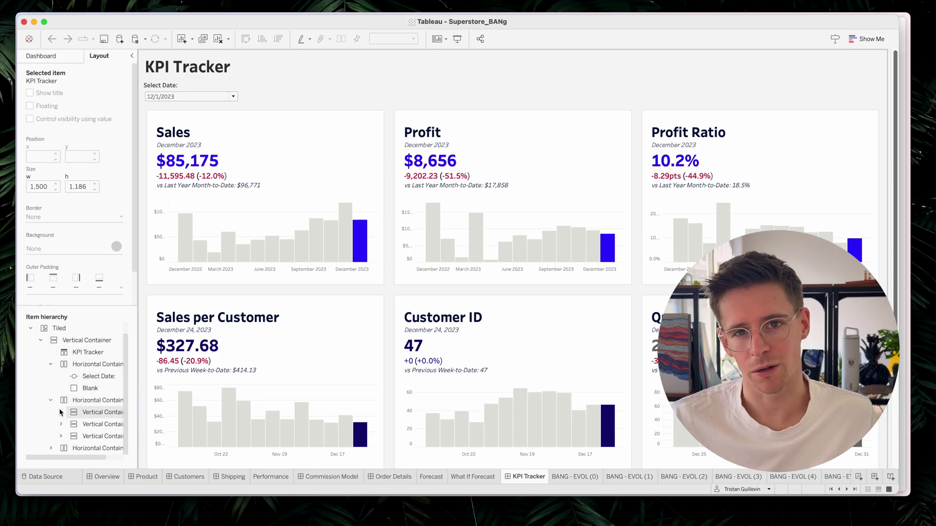
left_click(60, 422)
scroll(92, 424, "down", 1)
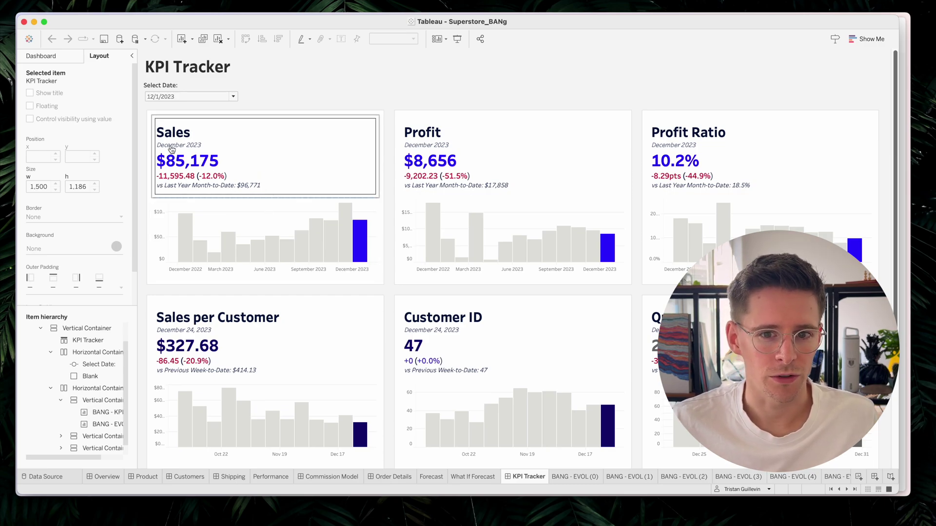
left_click(320, 142)
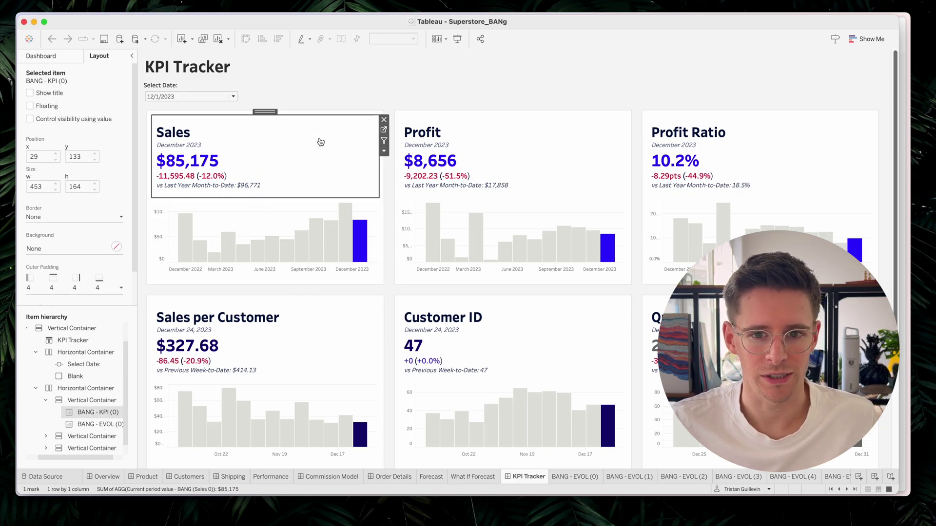
left_click(384, 131)
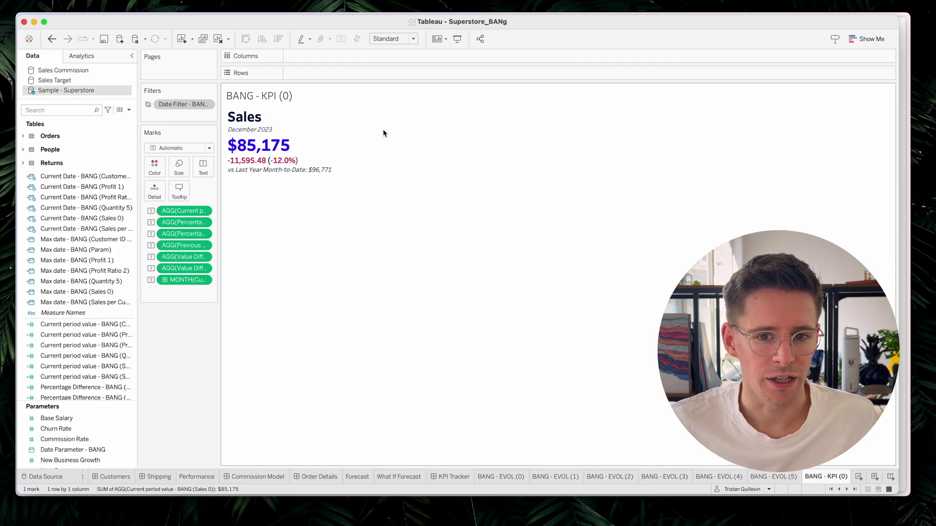
left_click_drag(219, 227, 283, 227)
left_click(263, 176)
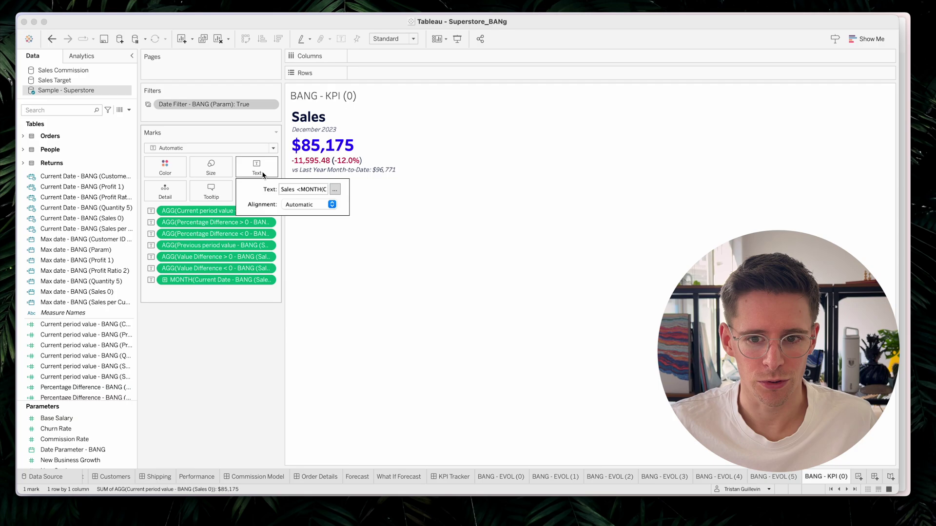
left_click(334, 189)
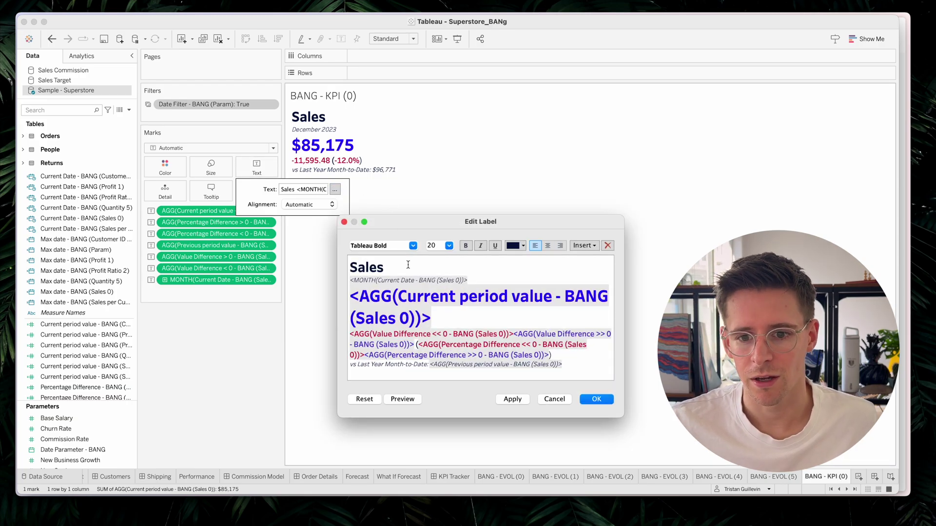
left_click(555, 399)
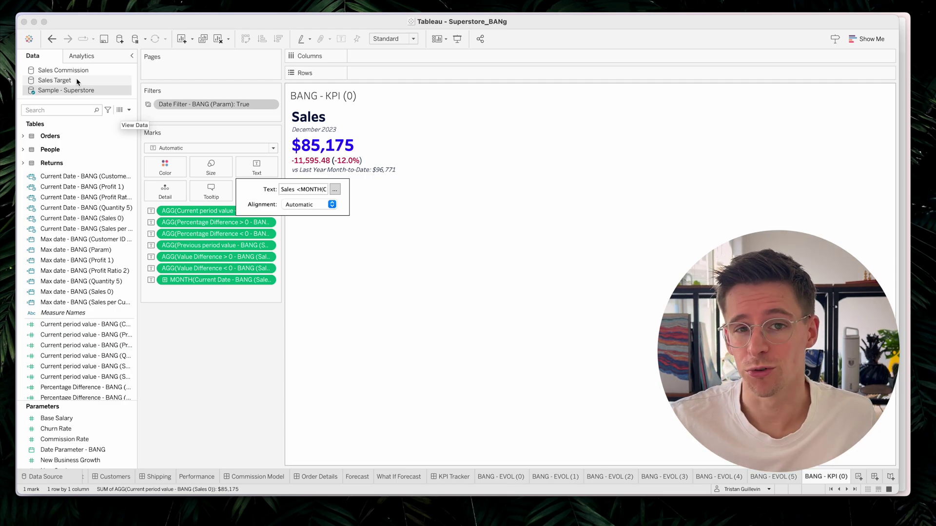
Filter the Data pane to 'bang' fields and widen it to read the full field names
left_click(55, 112)
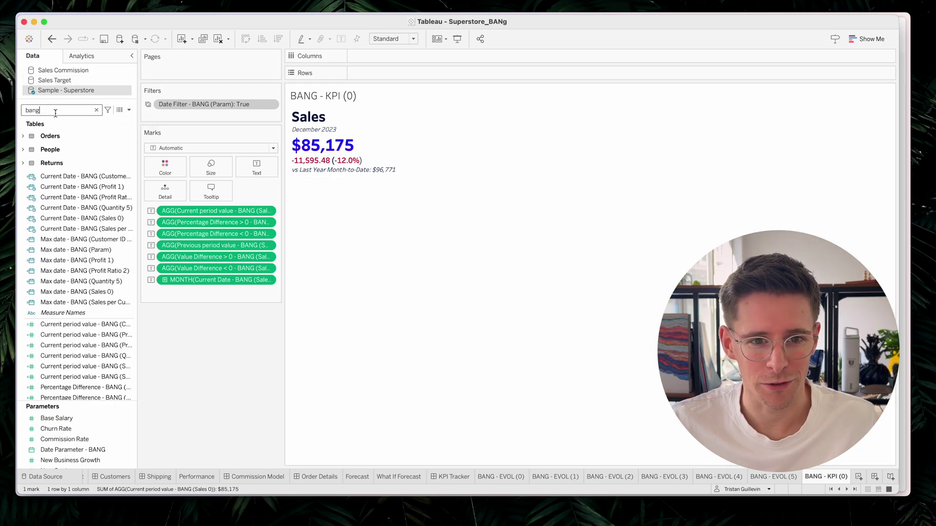
left_click_drag(137, 146, 203, 152)
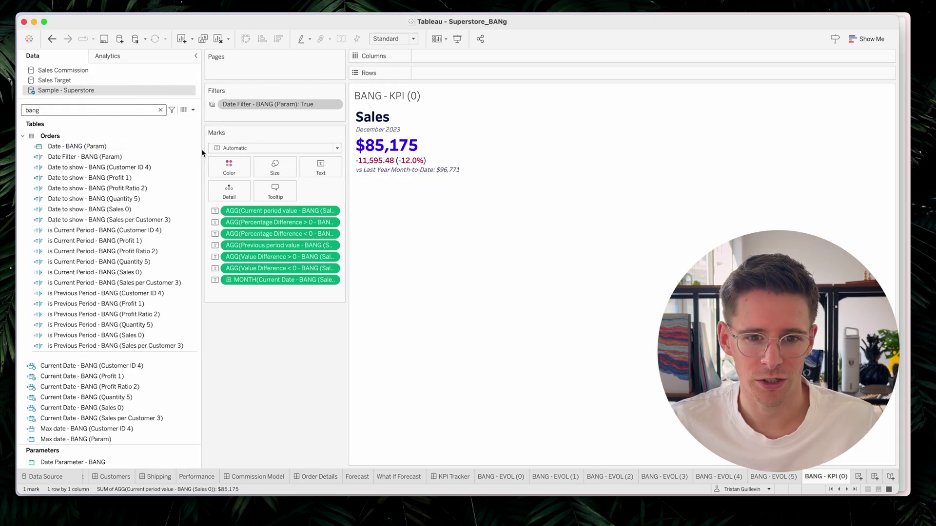
scroll(121, 241, "down", 10)
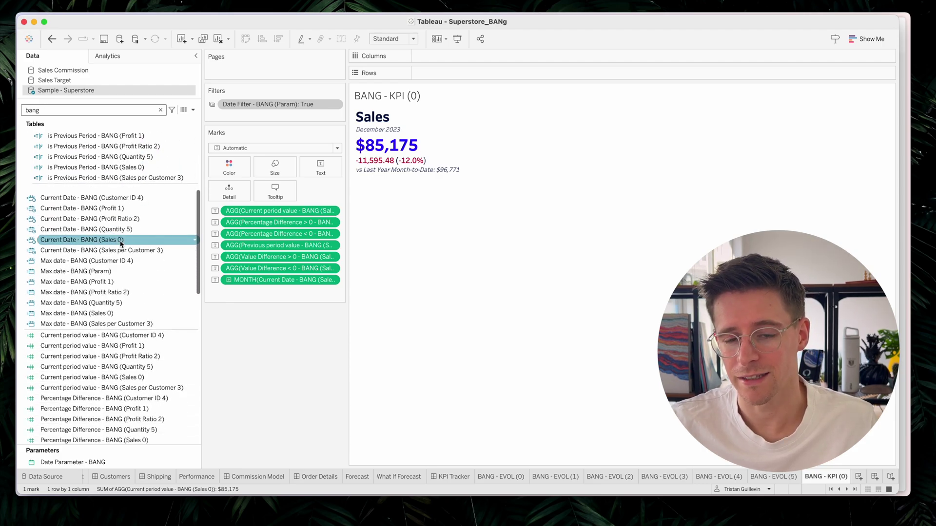
scroll(121, 243, "down", 5)
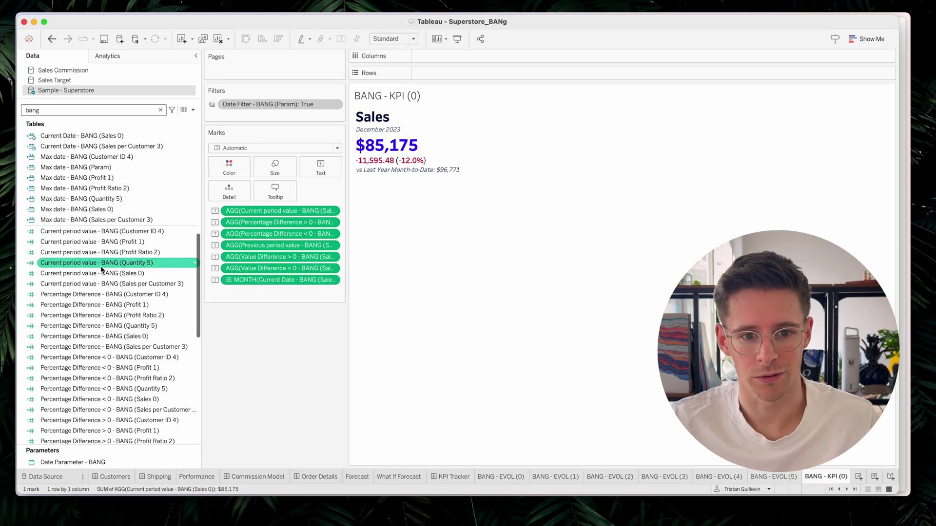
Review the Current period value - BANG (Sales 0) calculation and close it unchanged
right_click(83, 274)
left_click(102, 330)
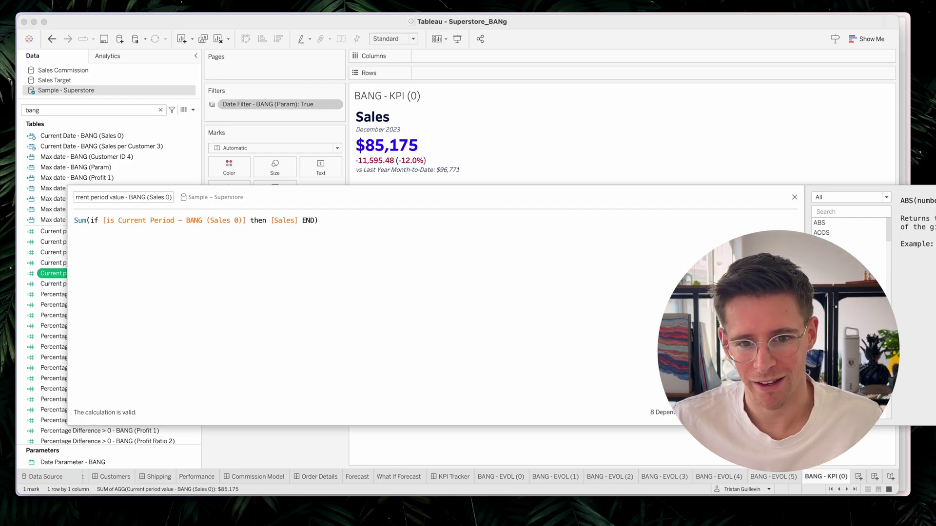
left_click(780, 413)
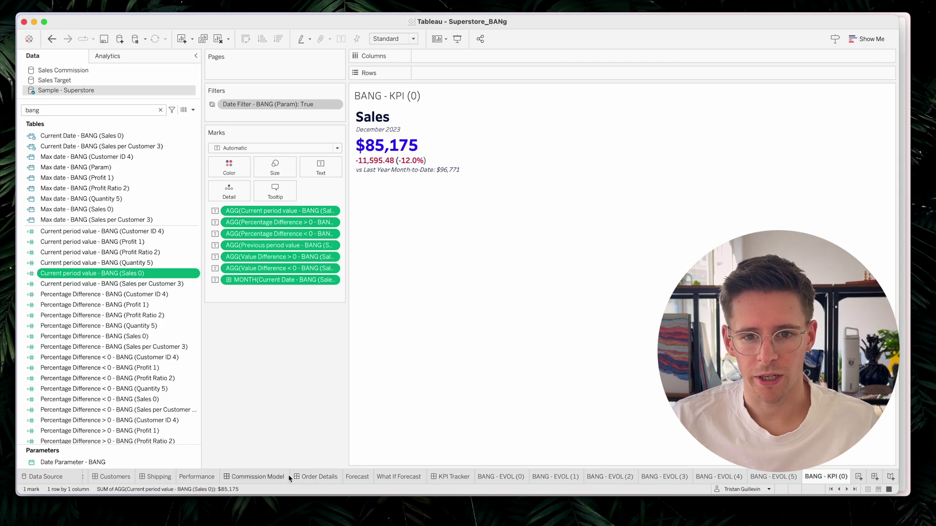
Show the KPI Tracker dashboard full-width with the Dashboard/Layout pane collapsed
left_click(453, 477)
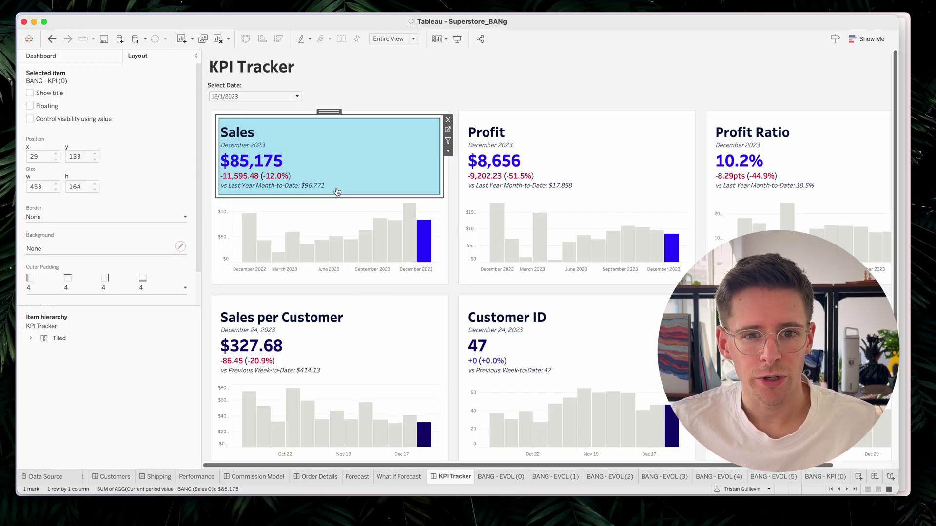
left_click(196, 55)
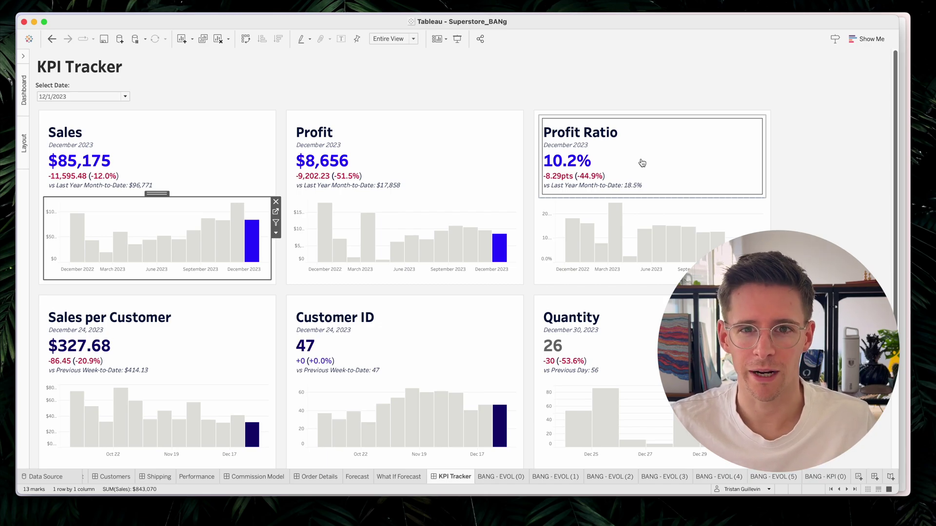
left_click(70, 97)
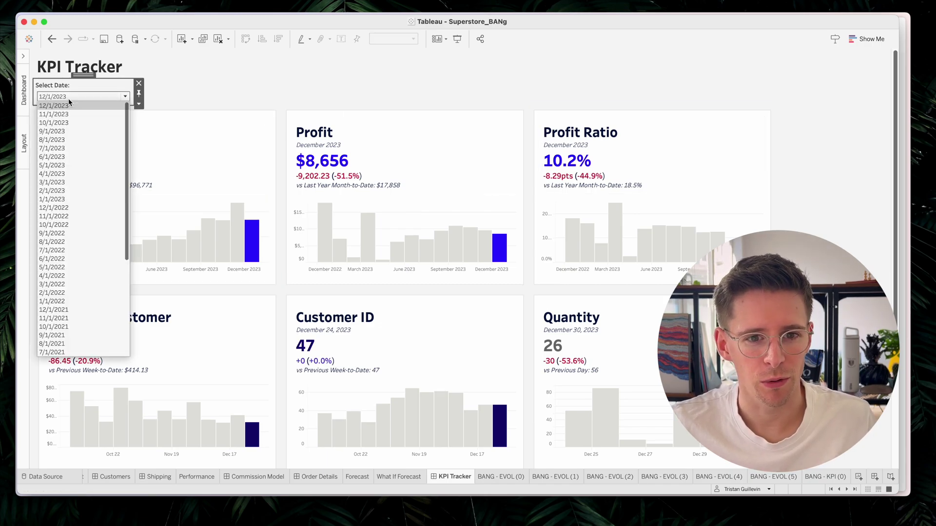
left_click(70, 114)
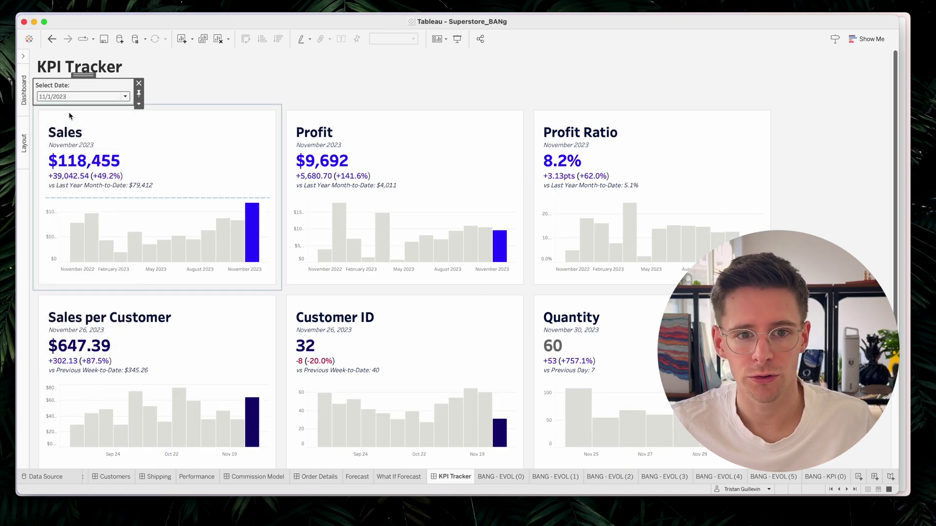
left_click(78, 130)
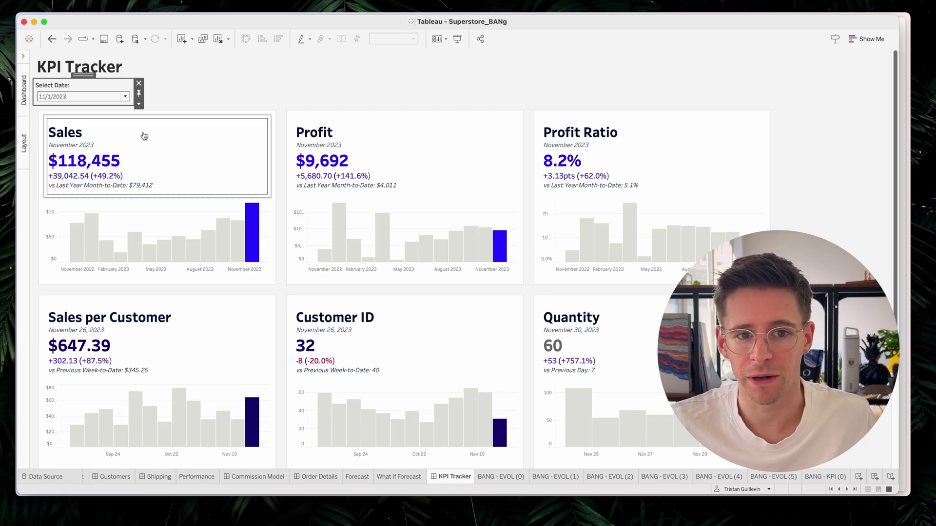
left_click(229, 203)
mouse_move(253, 220)
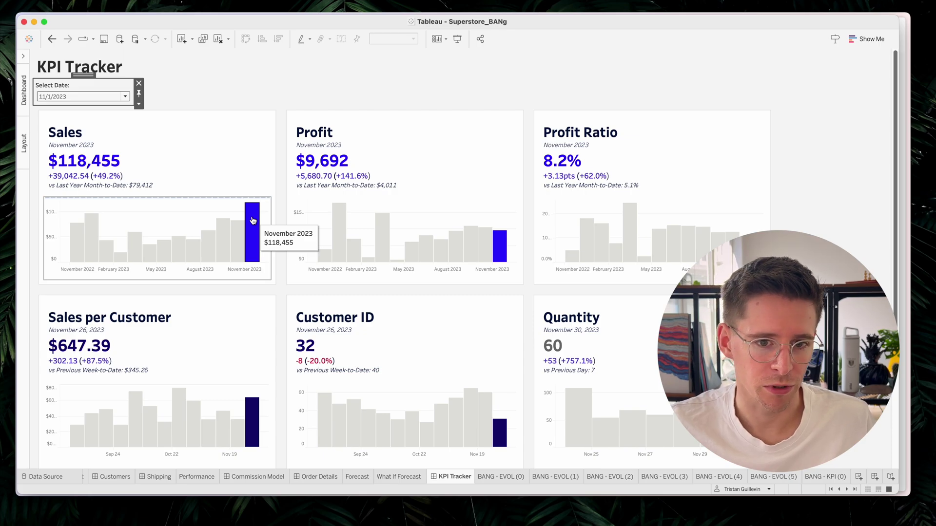
mouse_move(75, 243)
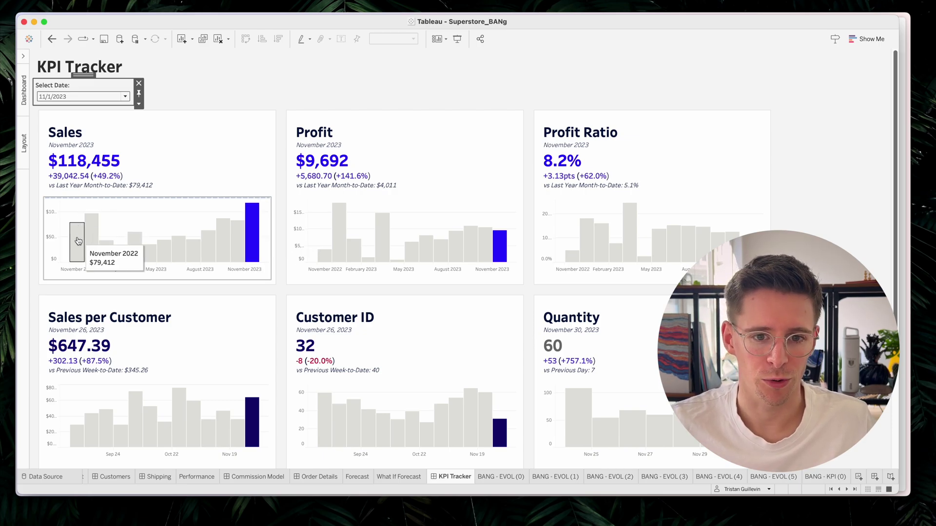
left_click(190, 187)
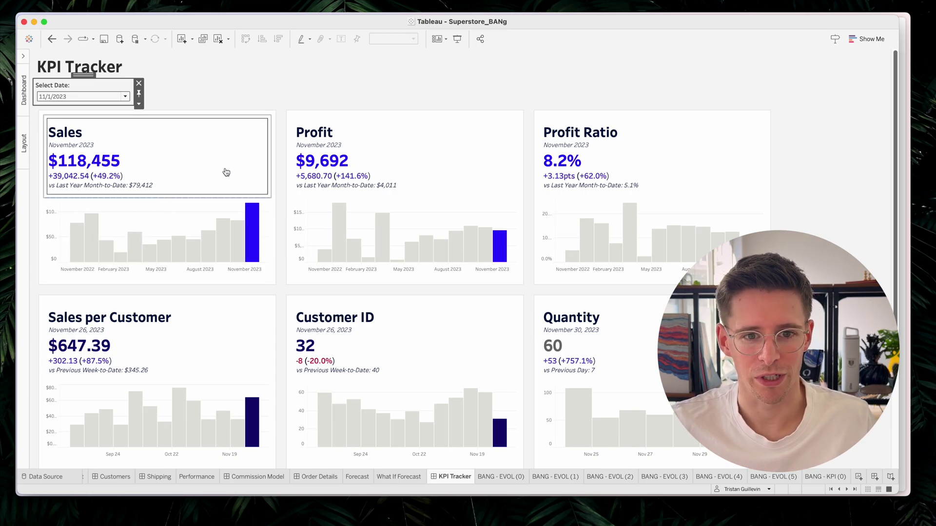
left_click(168, 227)
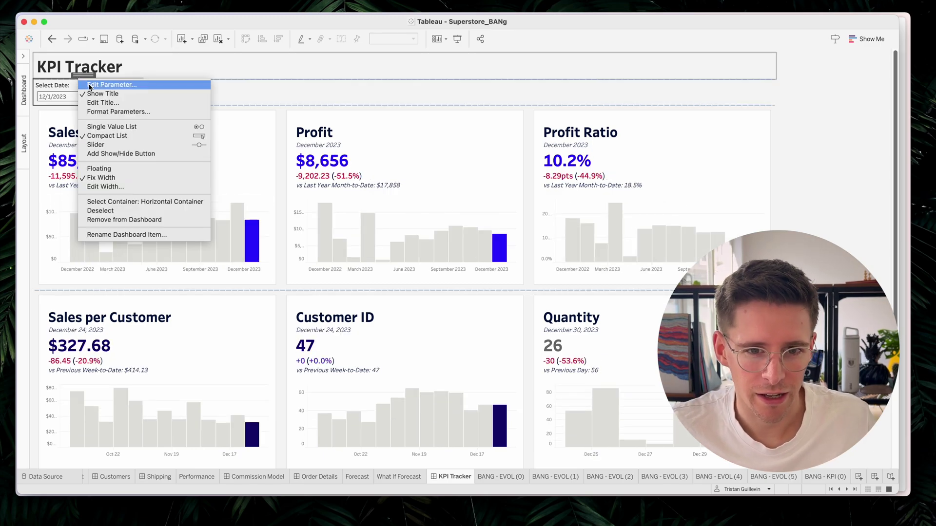
left_click(89, 87)
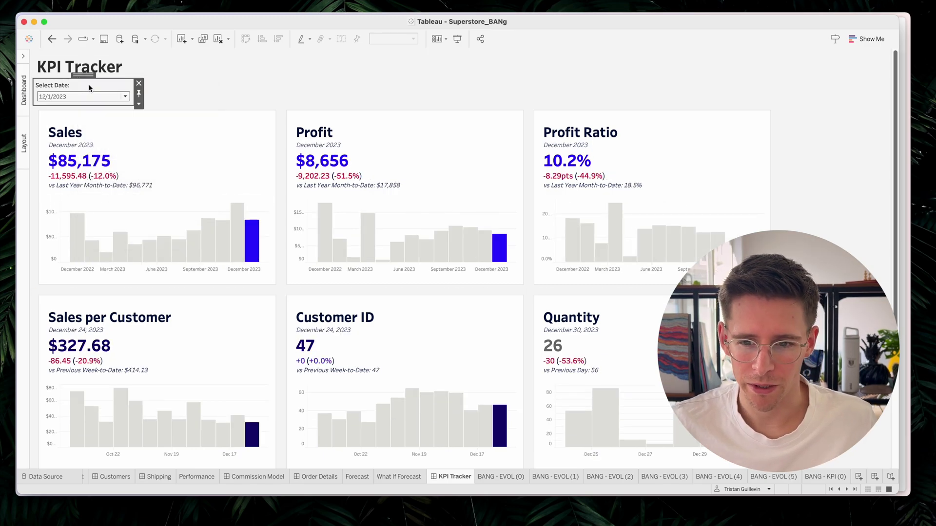
double_click(89, 87)
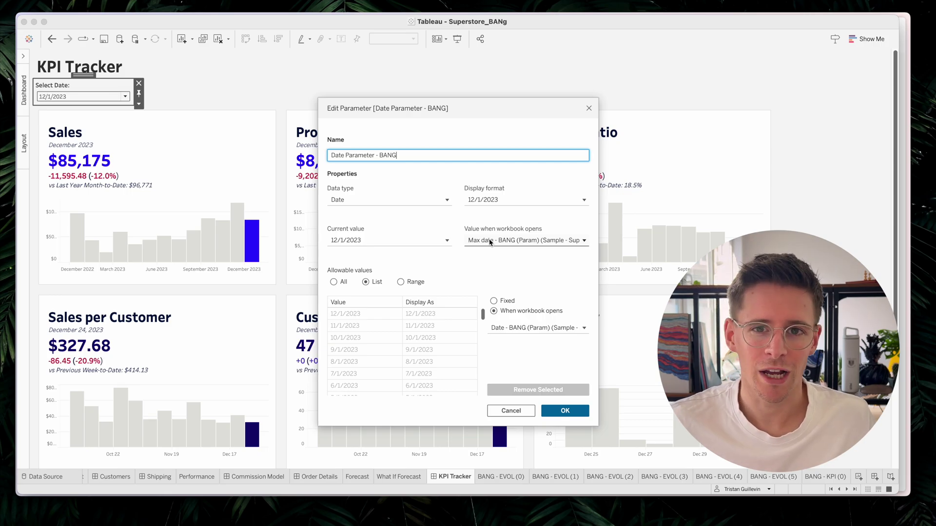
left_click(562, 410)
scroll(109, 482, "up", 2)
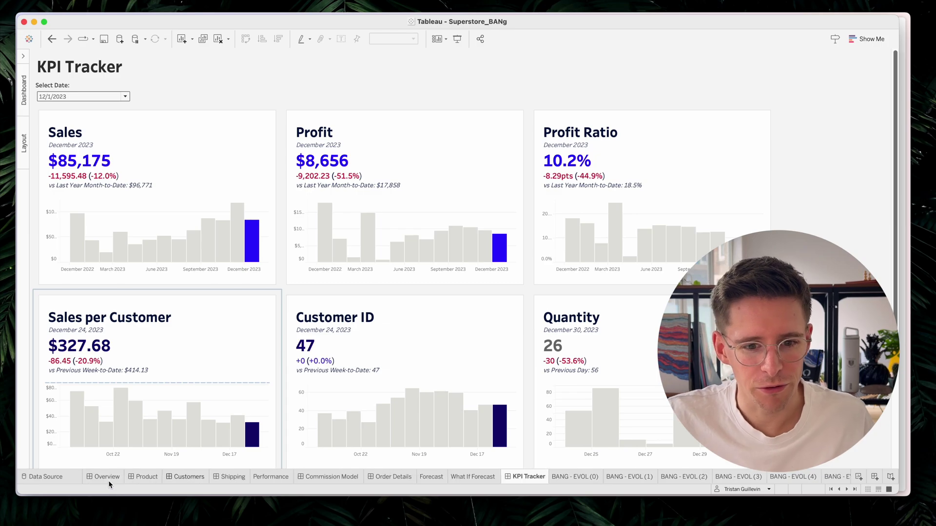
left_click(109, 482)
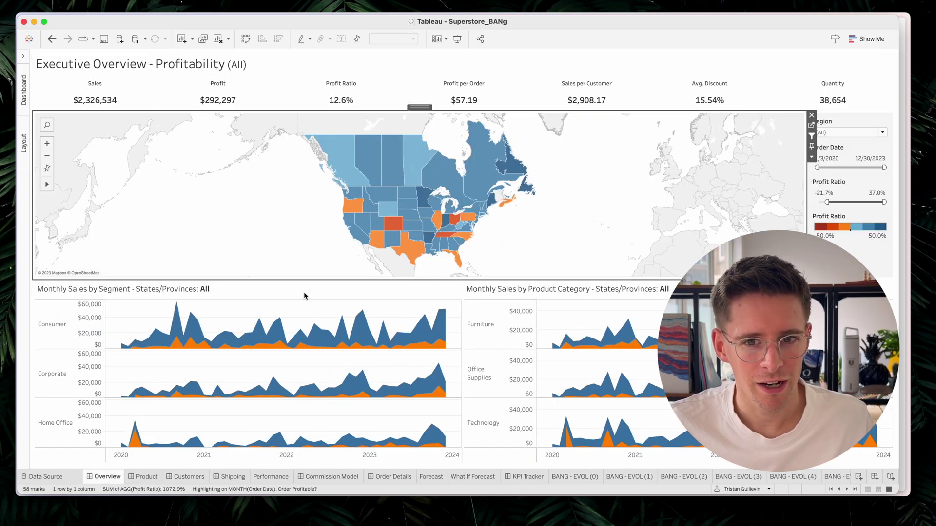
mouse_move(280, 399)
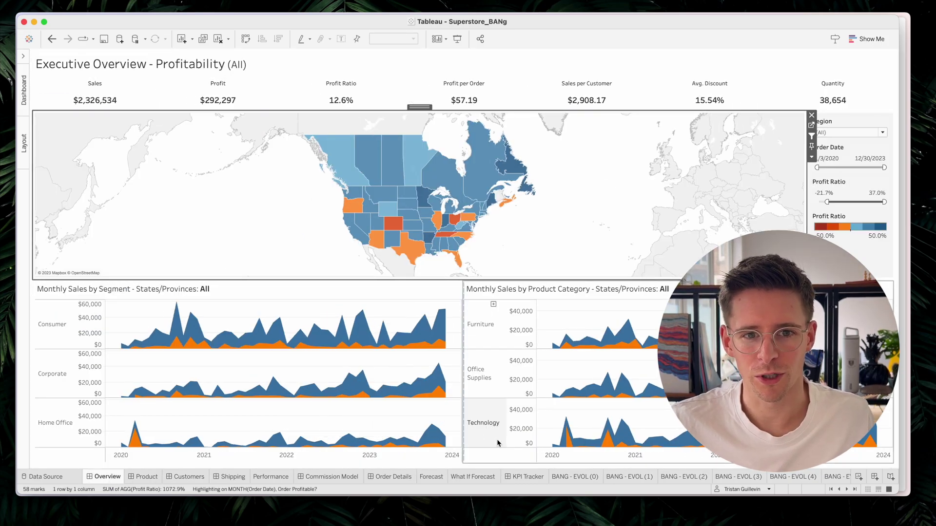
left_click(530, 480)
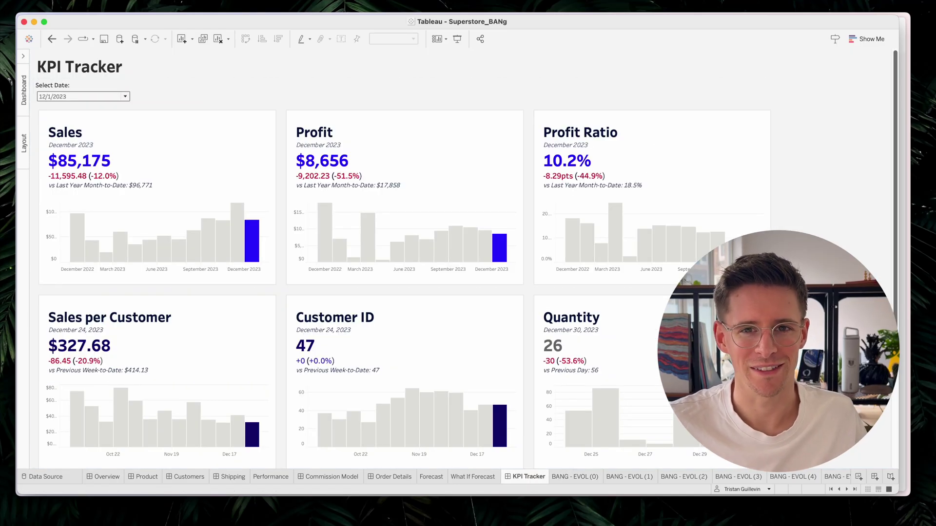